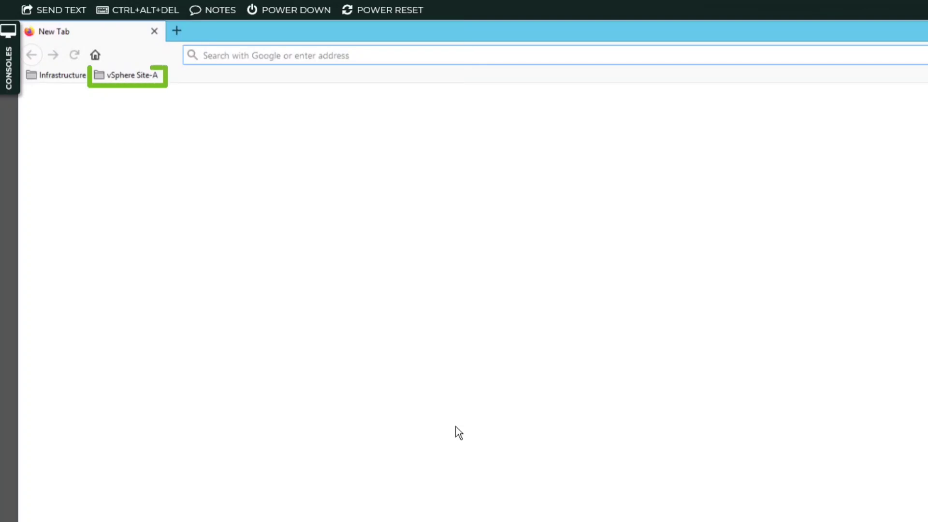
- Open the SA-VCSA-01 vSphere Client from the Site-A bookmarks and enter the administrator username and password
left_click(138, 76)
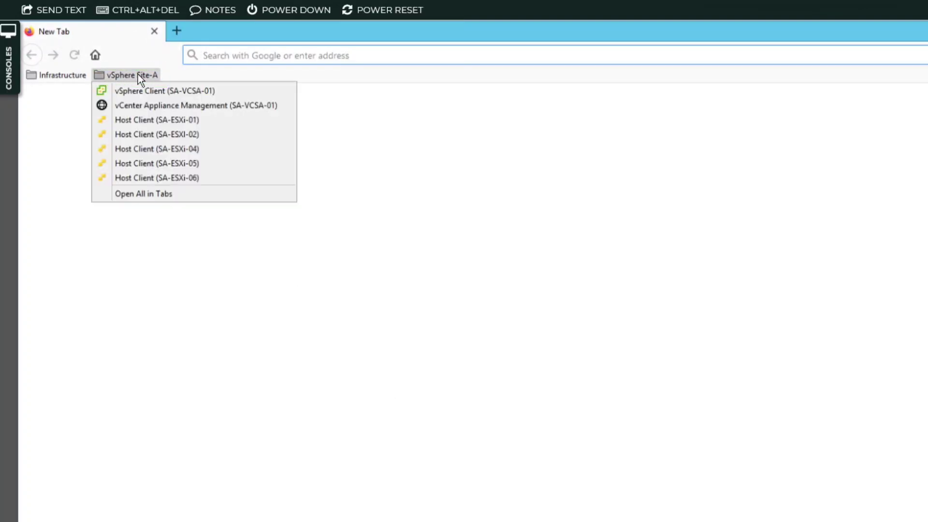
left_click(172, 91)
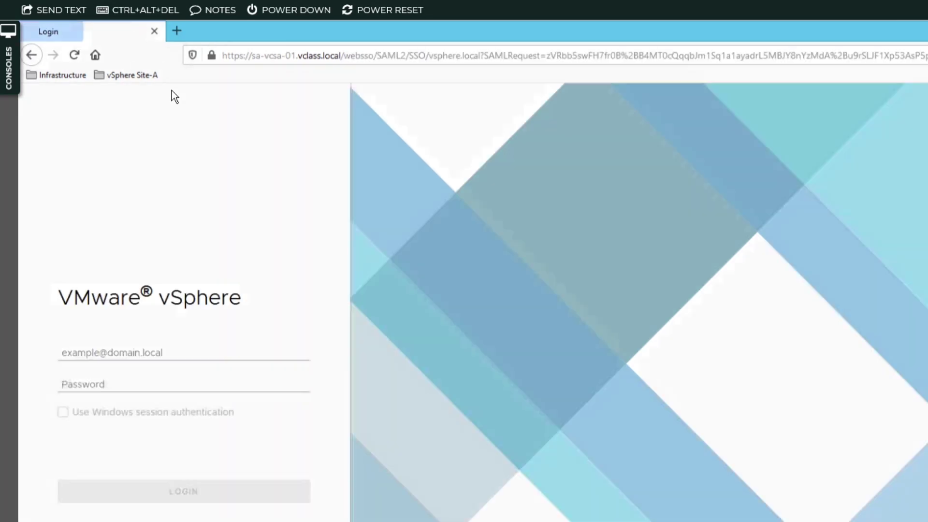
left_click(144, 355)
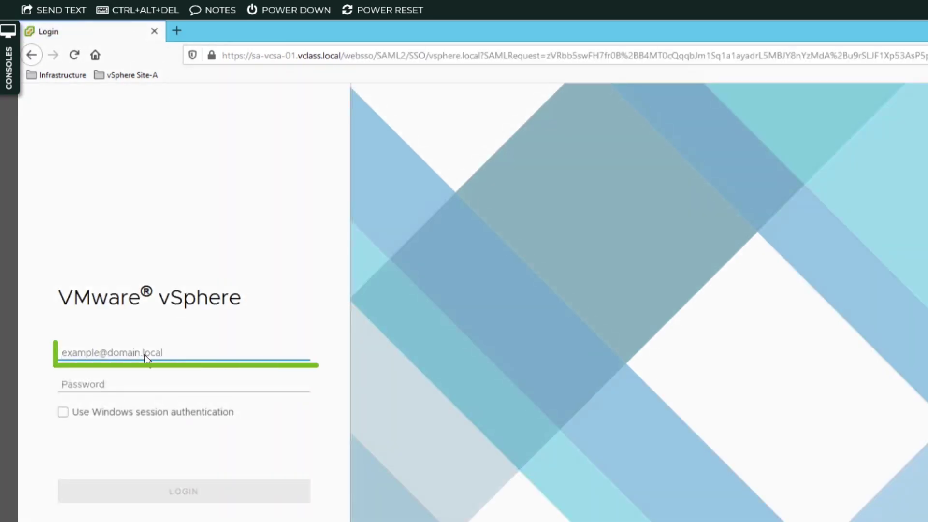
type("admi")
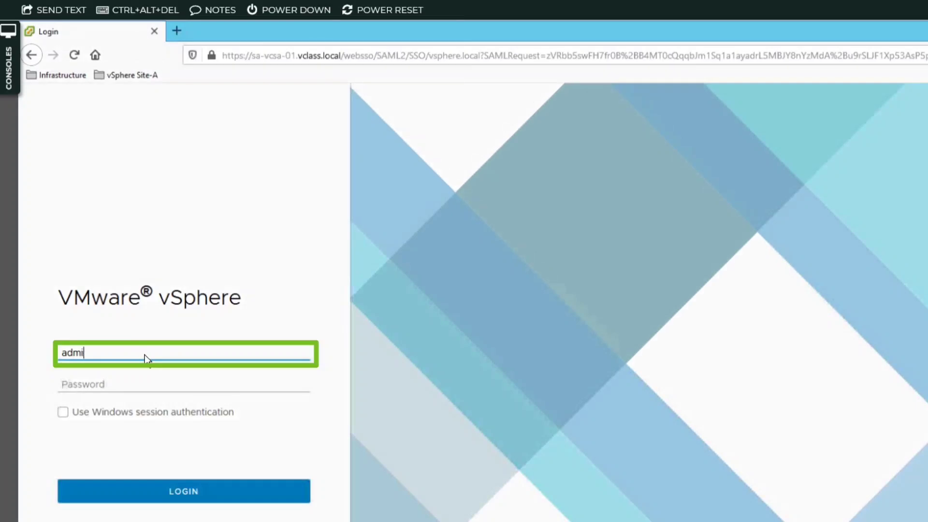
type("nistrator@vsphere.local")
left_click(125, 385)
type("VMware1!")
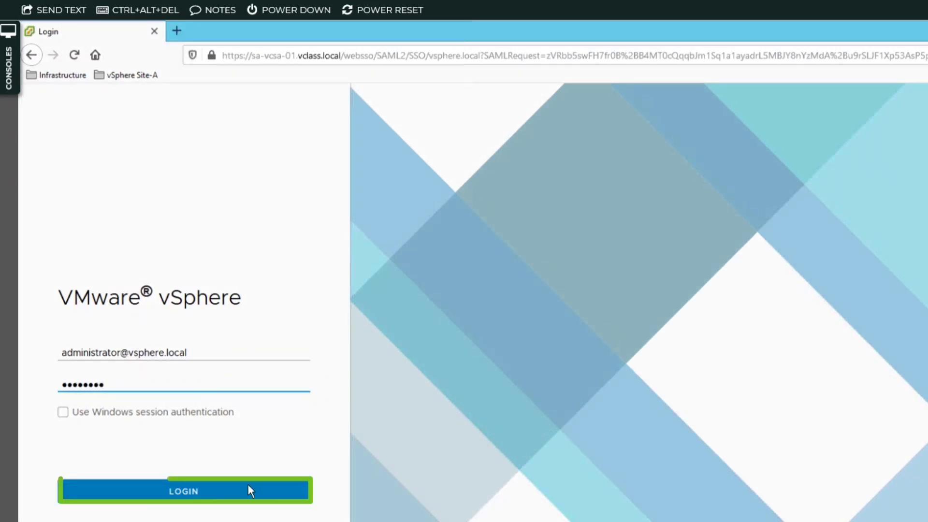
- Log in, decline Firefox's offer to save the login, and go to Menu > Administration
left_click(264, 492)
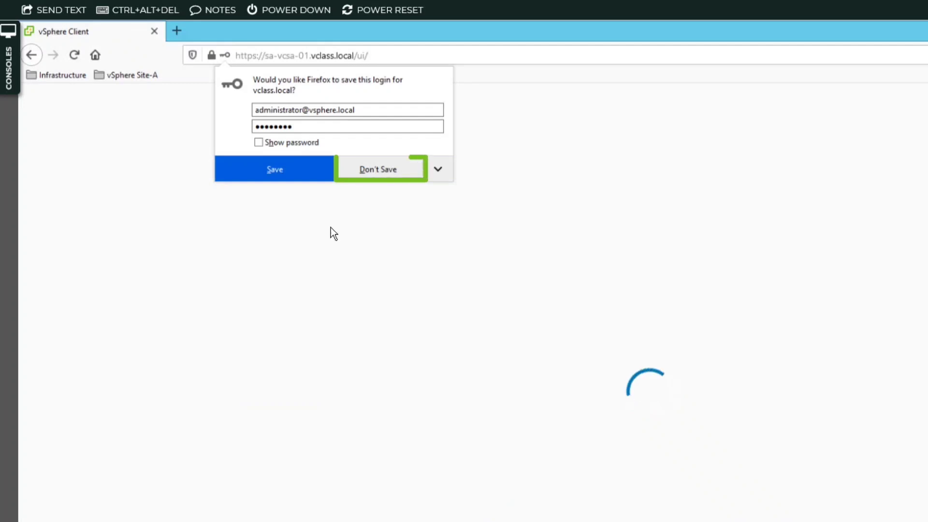
left_click(370, 169)
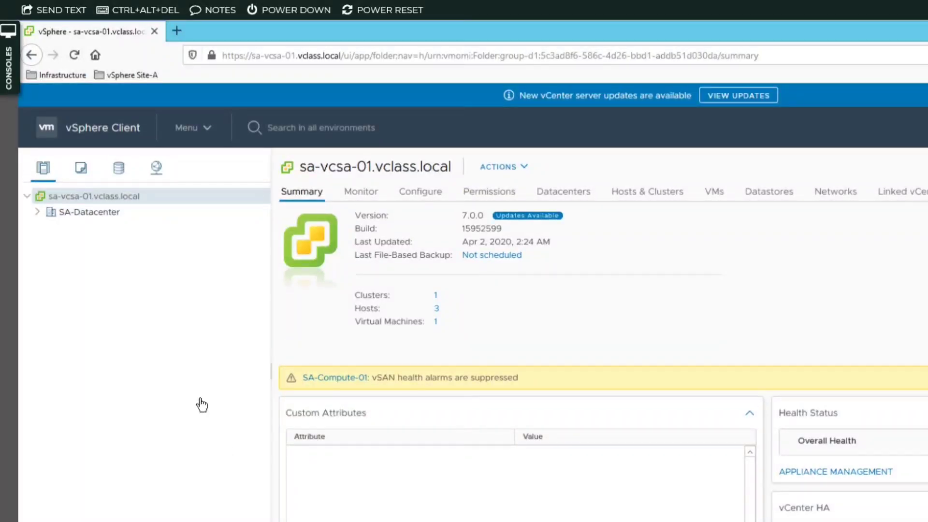
left_click(207, 126)
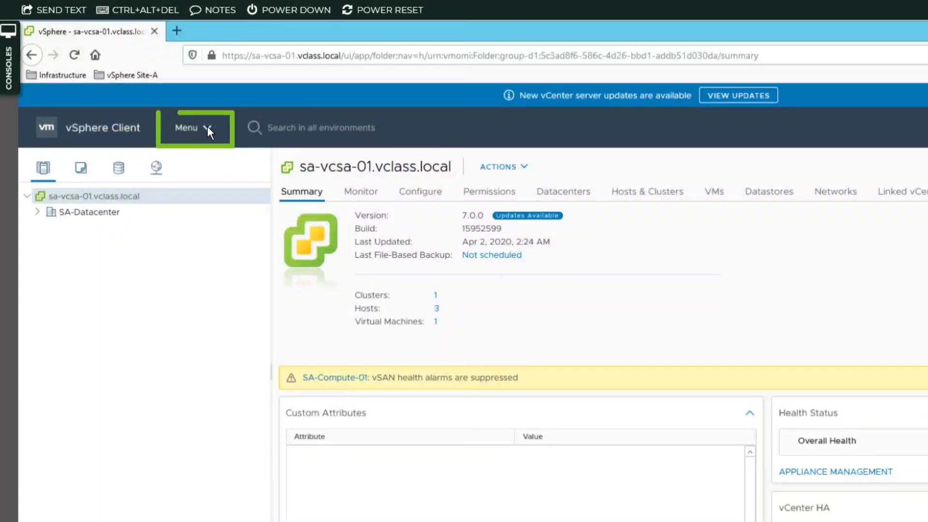
left_click(208, 130)
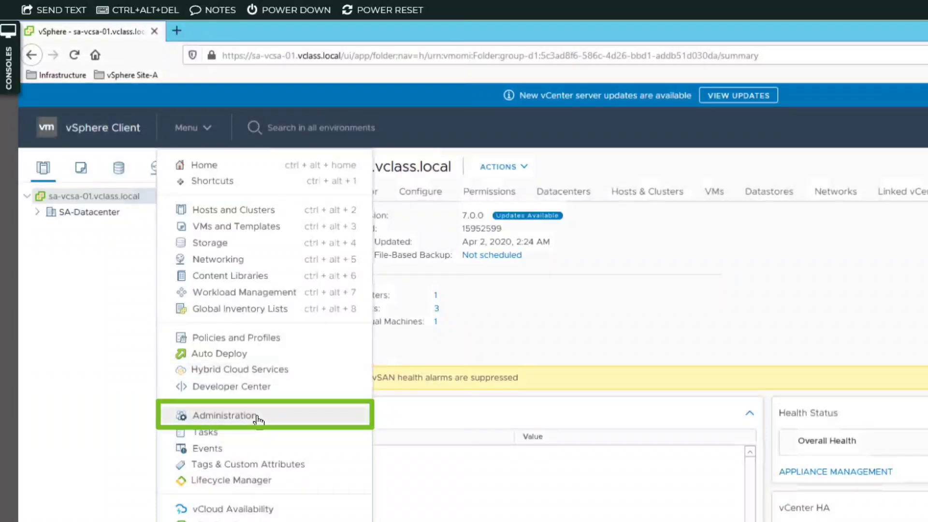
left_click(258, 418)
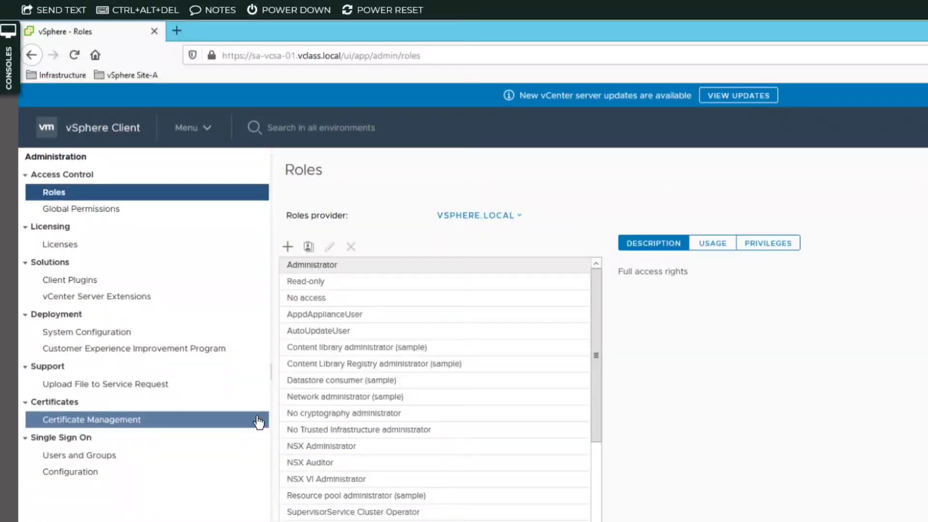
- From Licensing > Licenses, start the Add New Licenses wizard
left_click(70, 246)
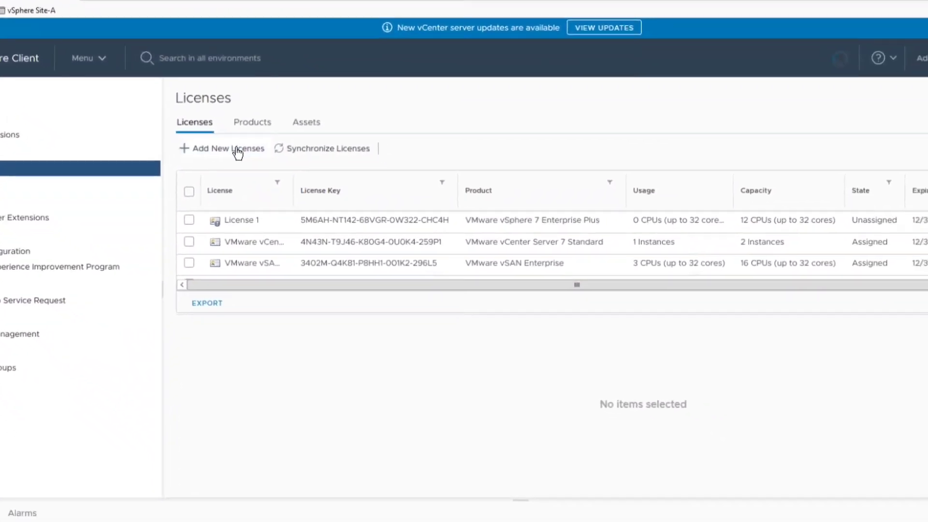
left_click(237, 153)
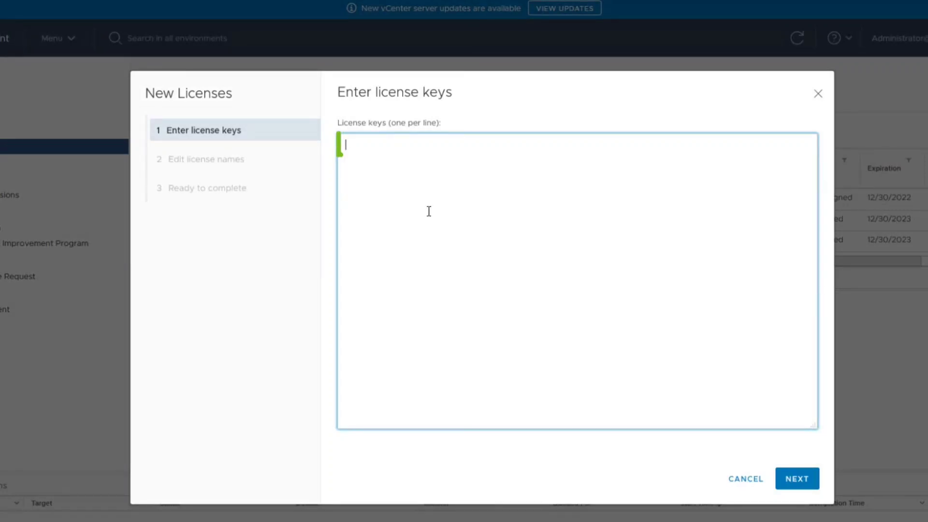
- Enter the two new license keys, one per line, in the keys box
type("1048H-Z925J-68LGD-023R6-CHWN4")
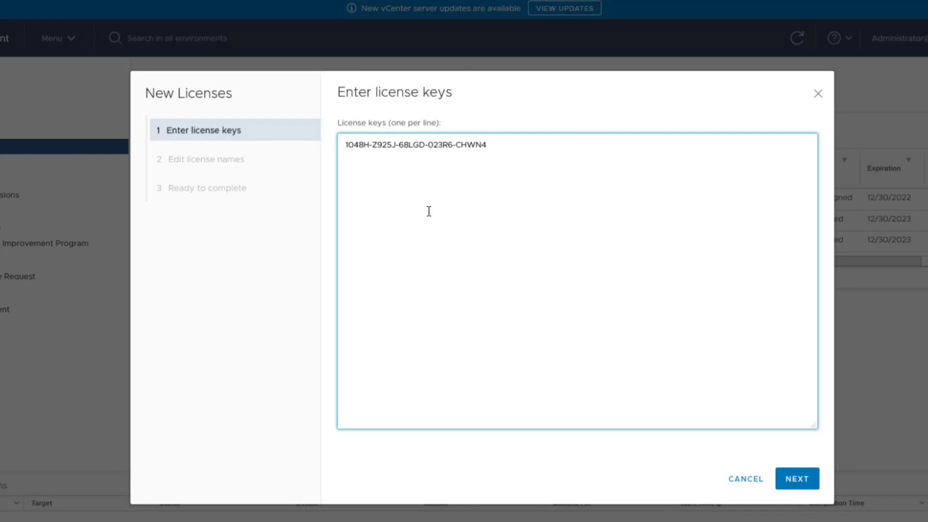
key("Return")
type("4")
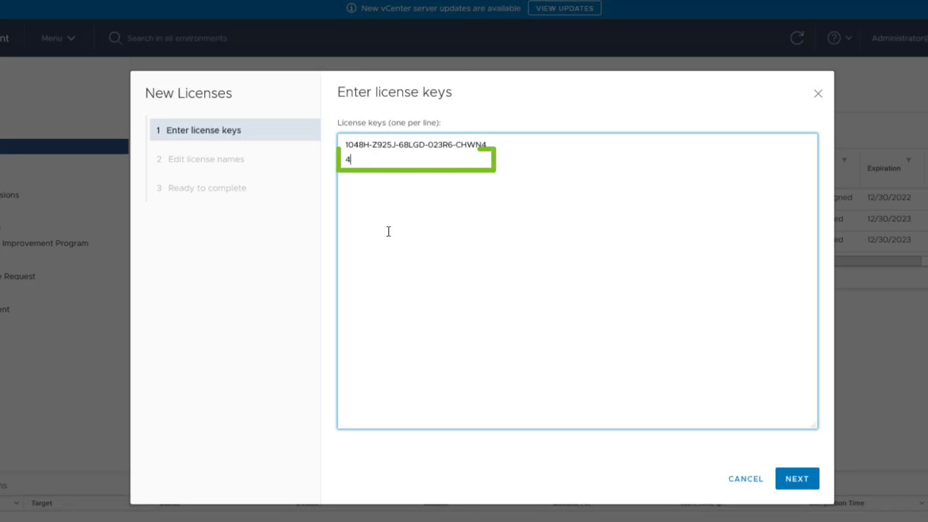
type("N49H-QT214-68ZGR-0G2RK-9X600")
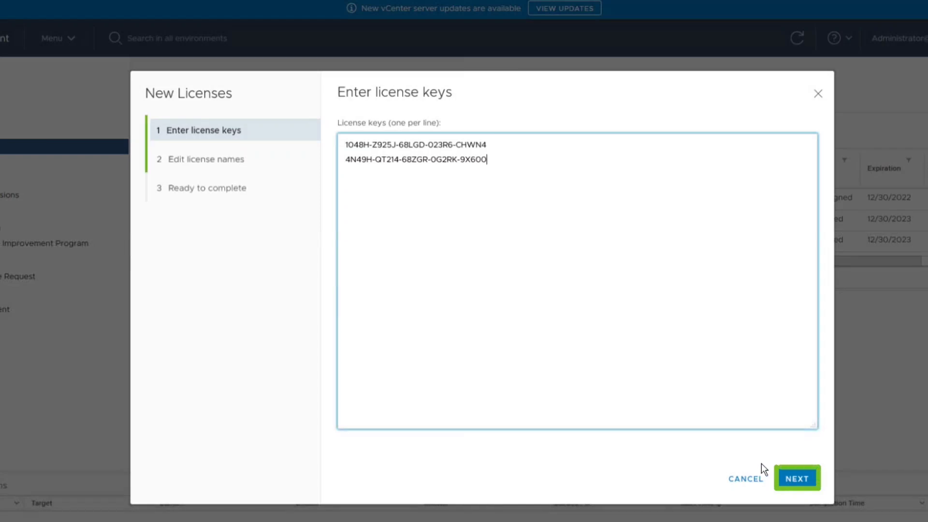
- Name both new licenses 'vCenter Server Training and ESXi Training'
left_click(797, 478)
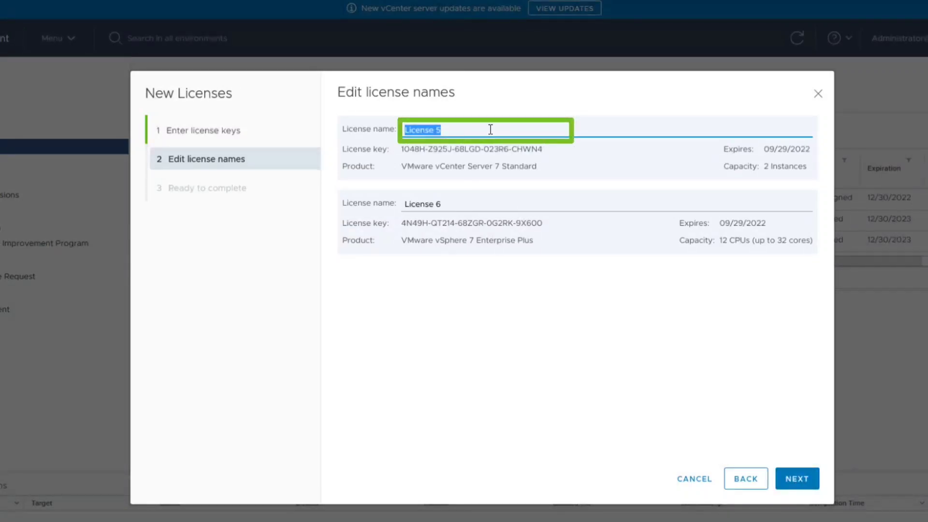
type("vCenter Server Training")
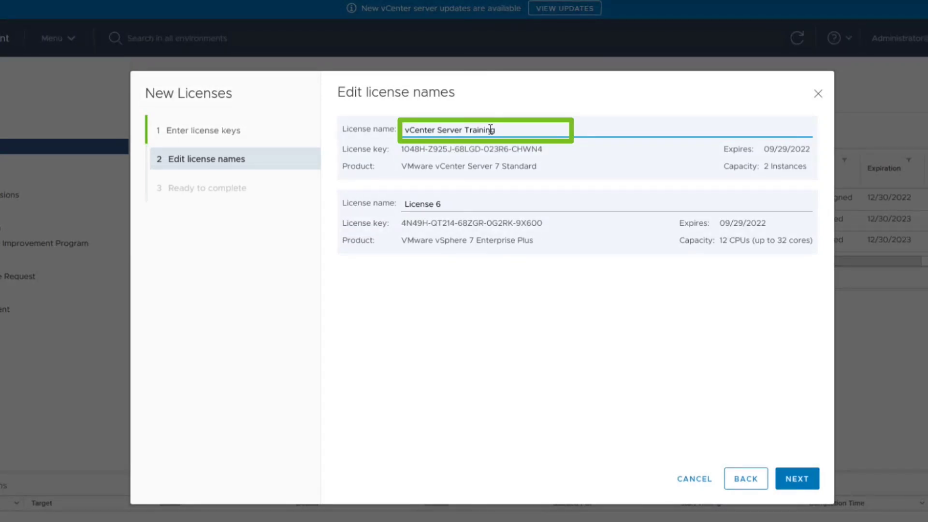
type("and ESXi Training")
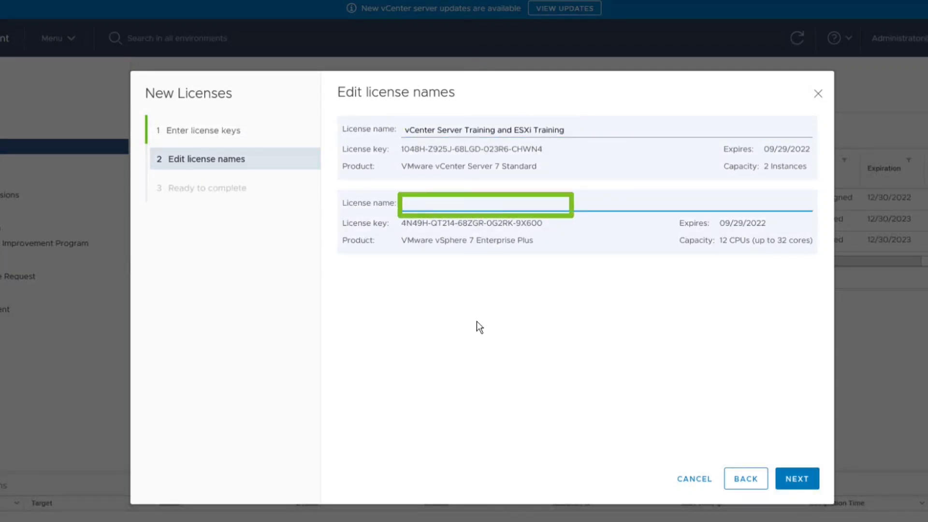
type("vCenter Tra")
key("BackSpace")
key("BackSpace")
key("BackSpace")
type("Server Training and")
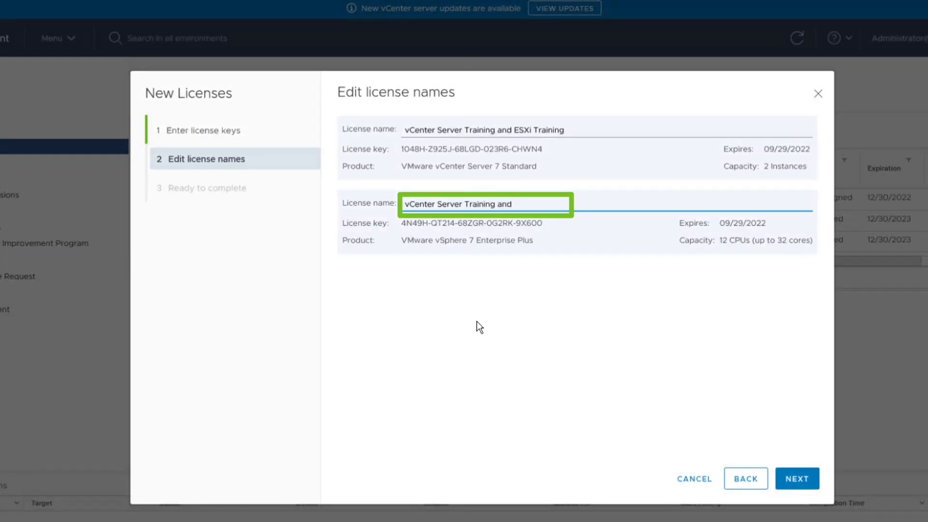
type(" ESXi Training")
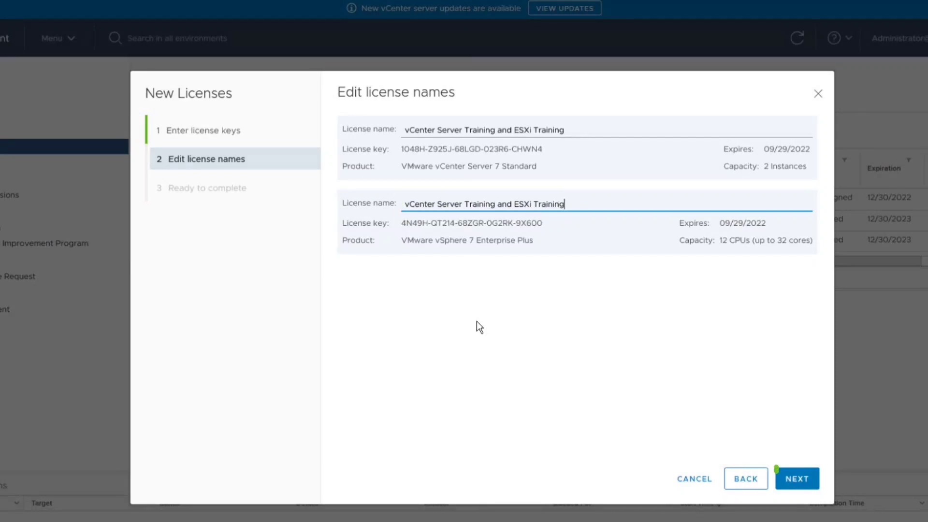
- Review the Ready to complete page and finish adding the two licenses
left_click(789, 482)
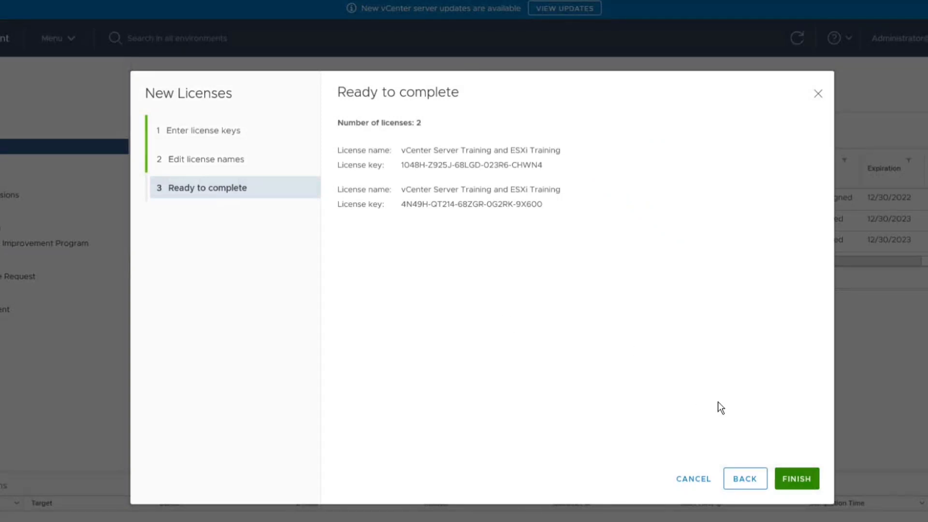
left_click(796, 481)
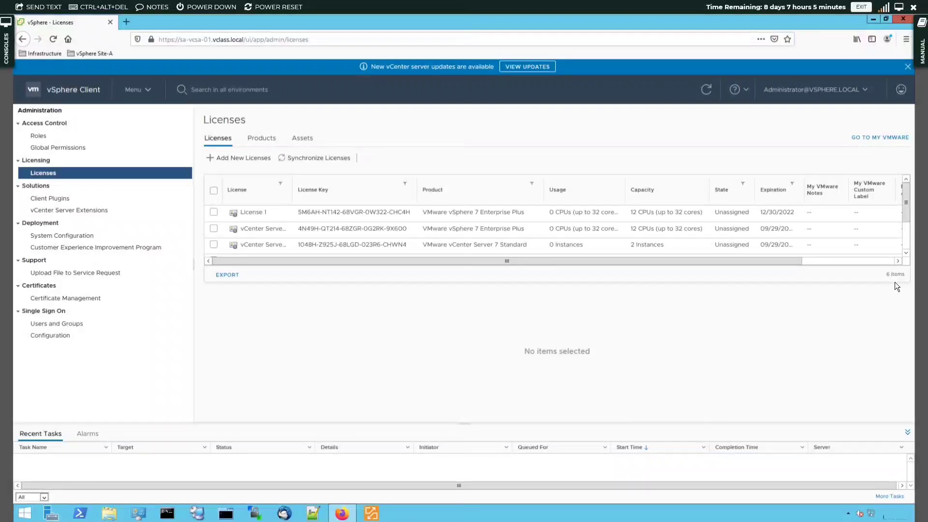
- Enlarge the license table to show all six rows and check the two new Training licenses
left_click_drag(894, 284, 894, 396)
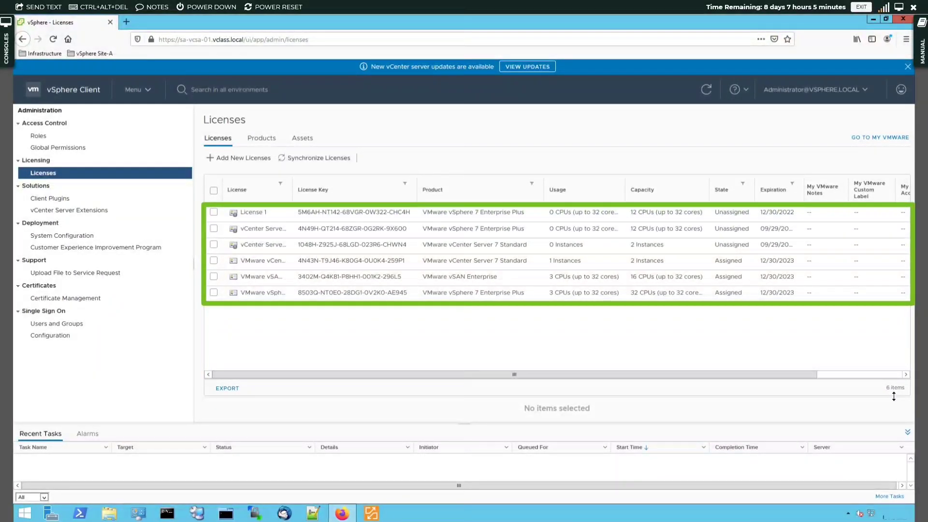
left_click(214, 229)
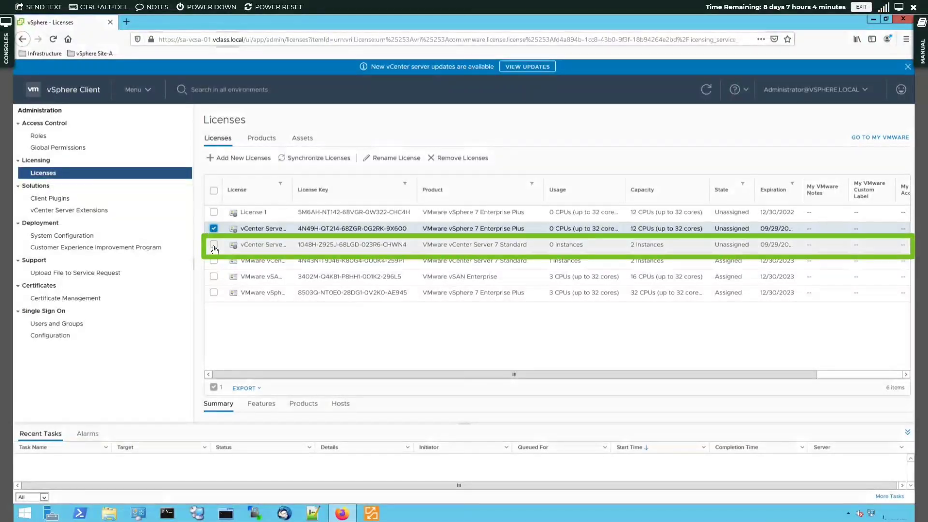
left_click(214, 244)
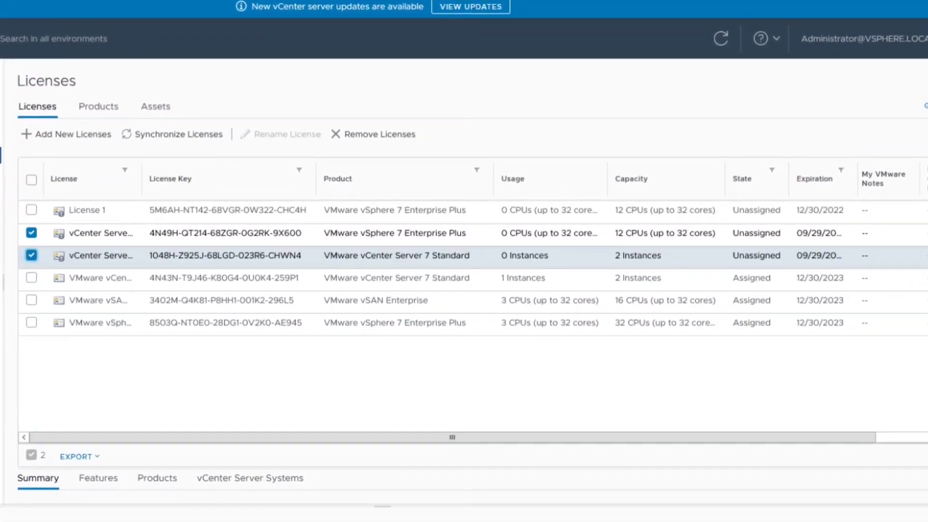
- In the Assets view, select vCenter Server sa-vcsa-01.vclass.local
left_click(164, 113)
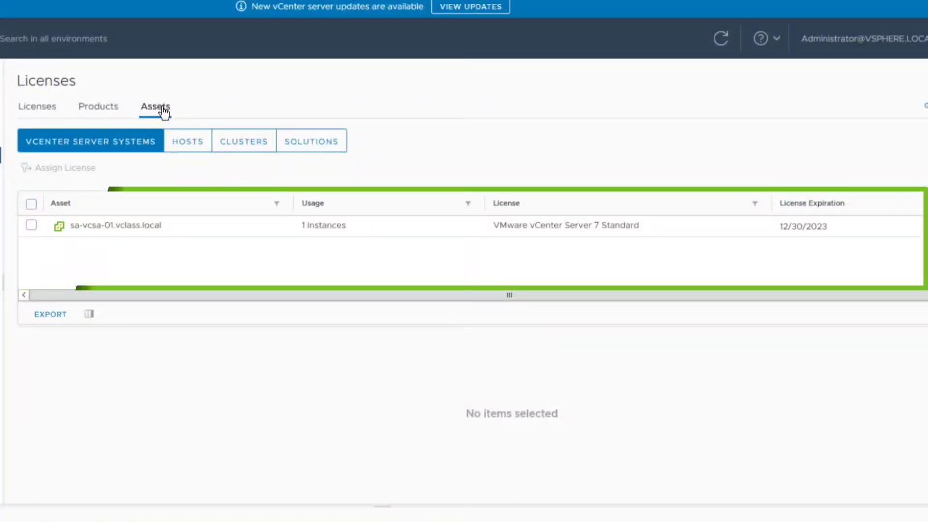
left_click(30, 226)
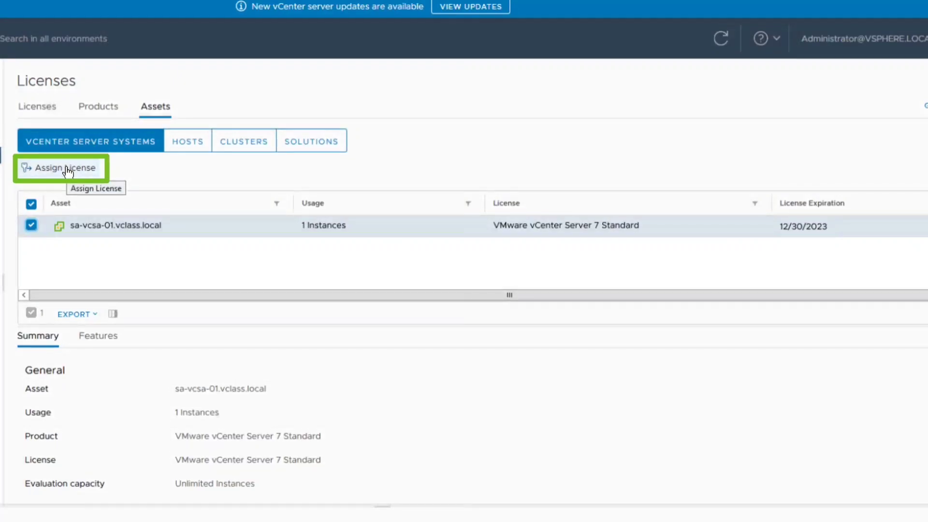
- Assign the 'vCenter Server Training and ESXi Training' license to sa-vcsa-01.vclass.local
left_click(67, 169)
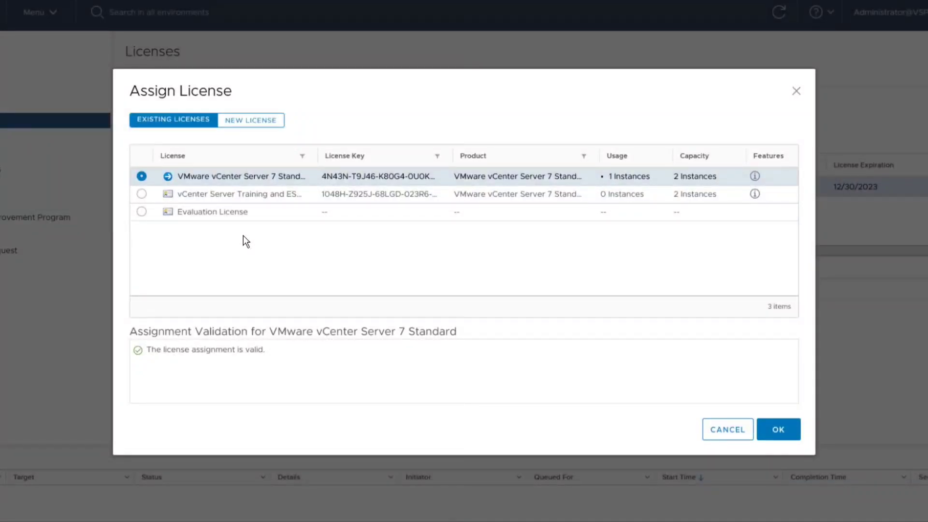
left_click(142, 194)
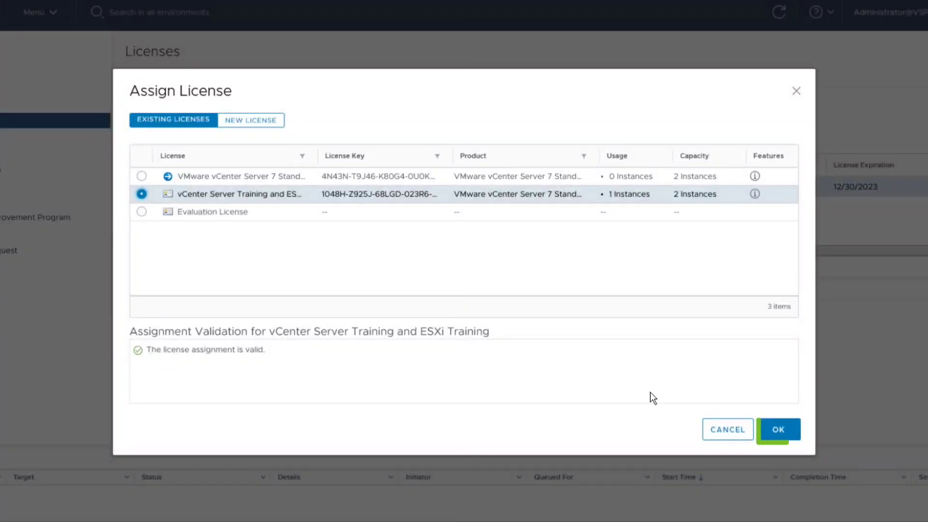
left_click(773, 433)
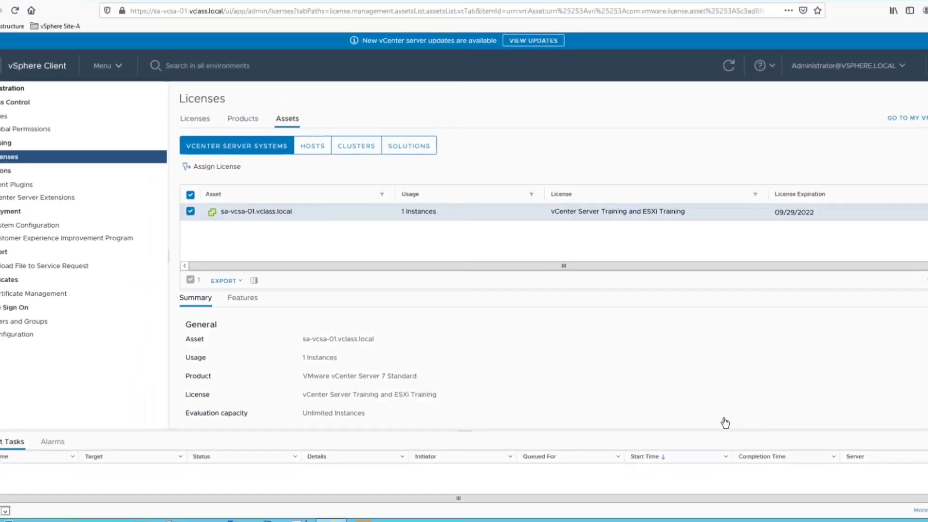
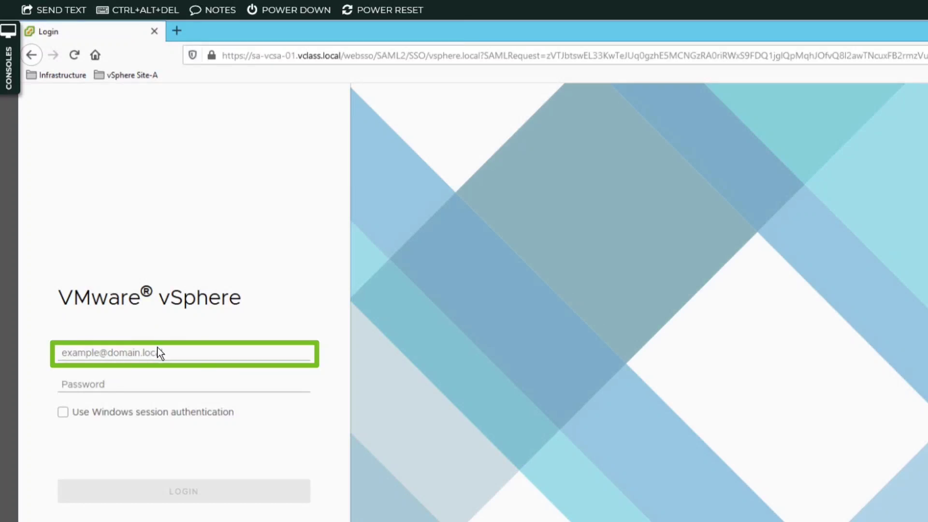
- Sign in to the vSphere Client with the SSO administrator account and its password
left_click(159, 348)
type("administ")
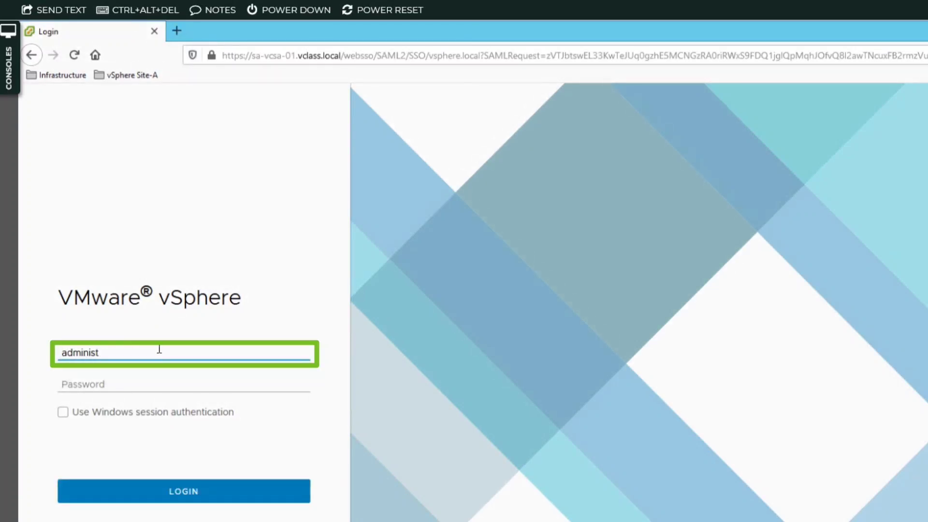
type("rator@vsphere.local")
key("Tab")
type("VM")
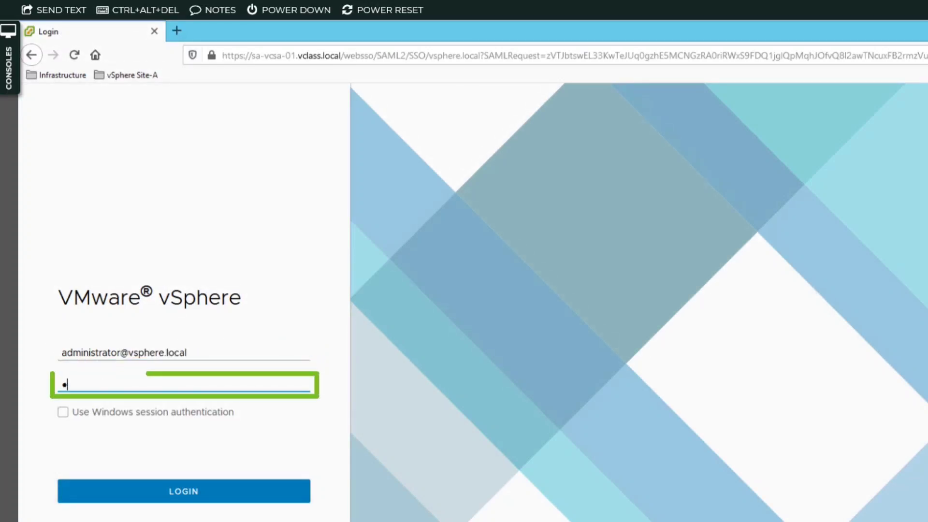
type("ware1")
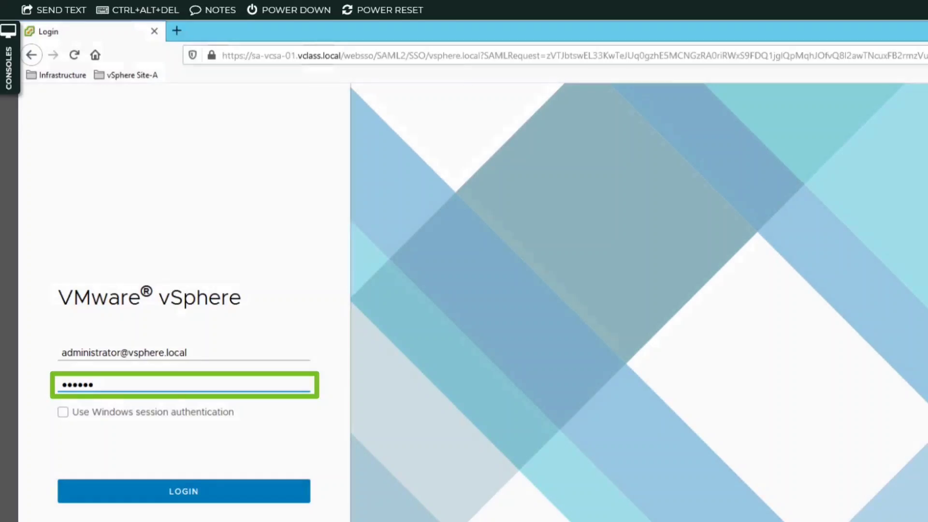
type("!")
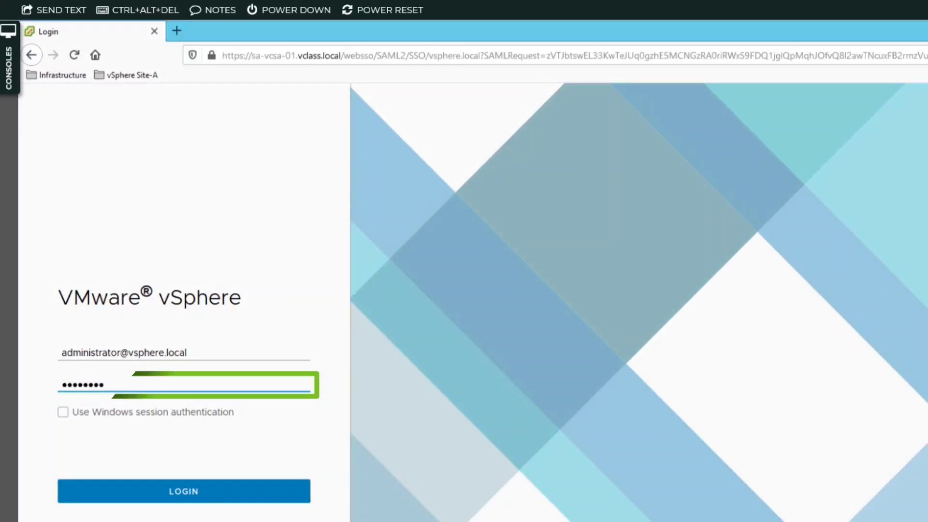
left_click(284, 498)
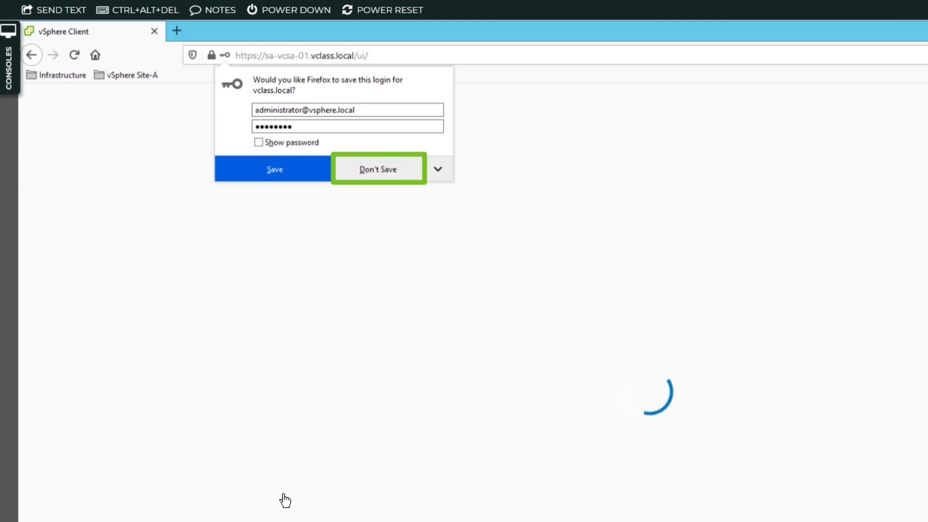
- Decline saving the login, then create datacenter ICM-Datacenter under sa-vcsa-01.vclass.local
left_click(381, 170)
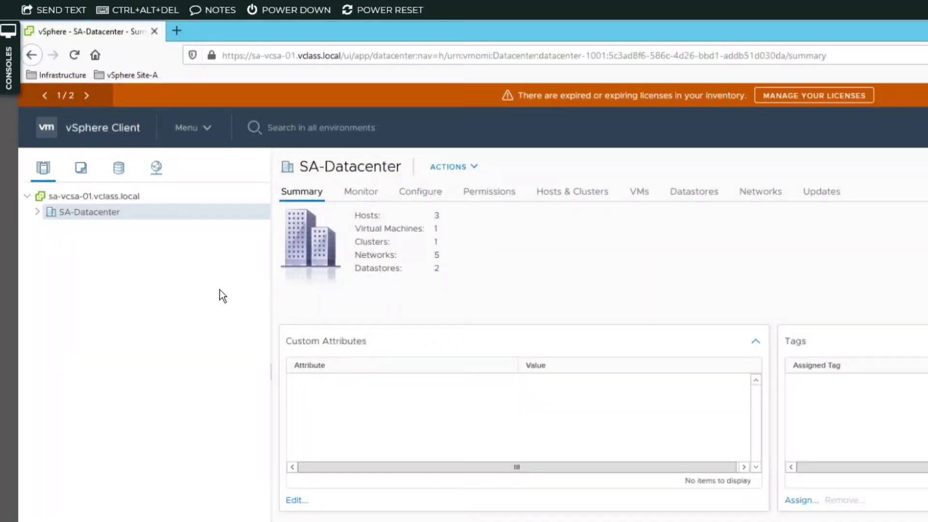
right_click(128, 195)
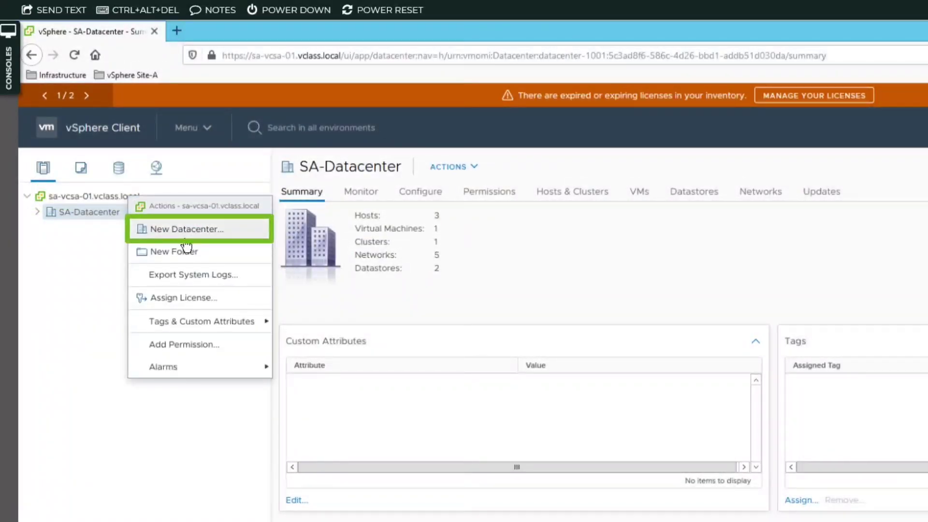
left_click(237, 234)
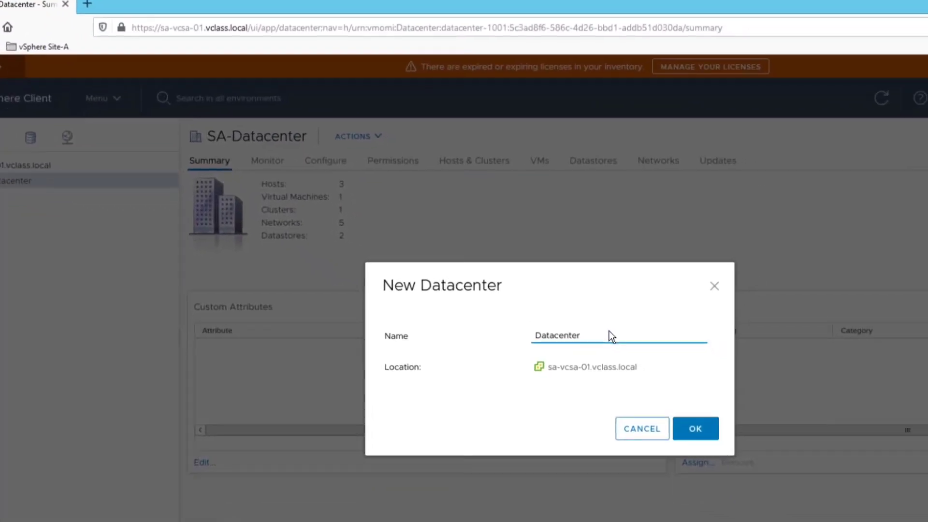
left_click_drag(604, 335, 519, 336)
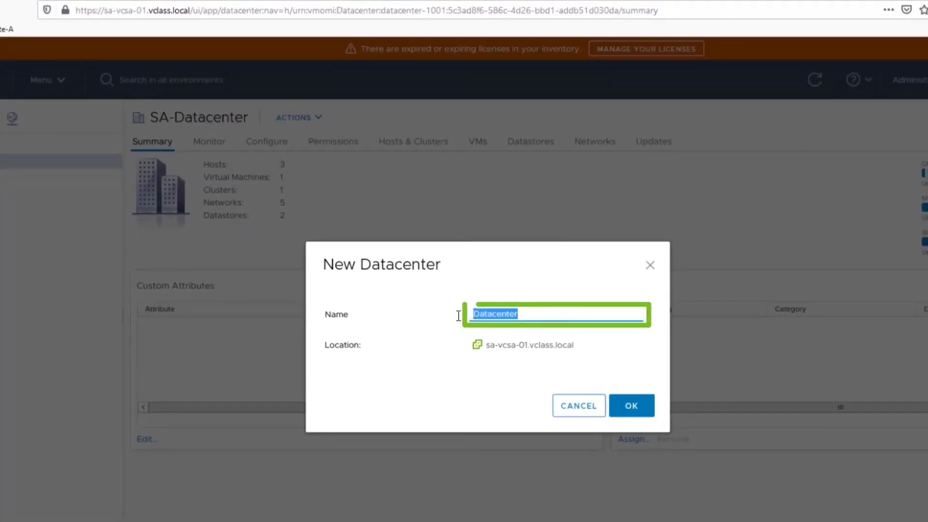
type("ICM")
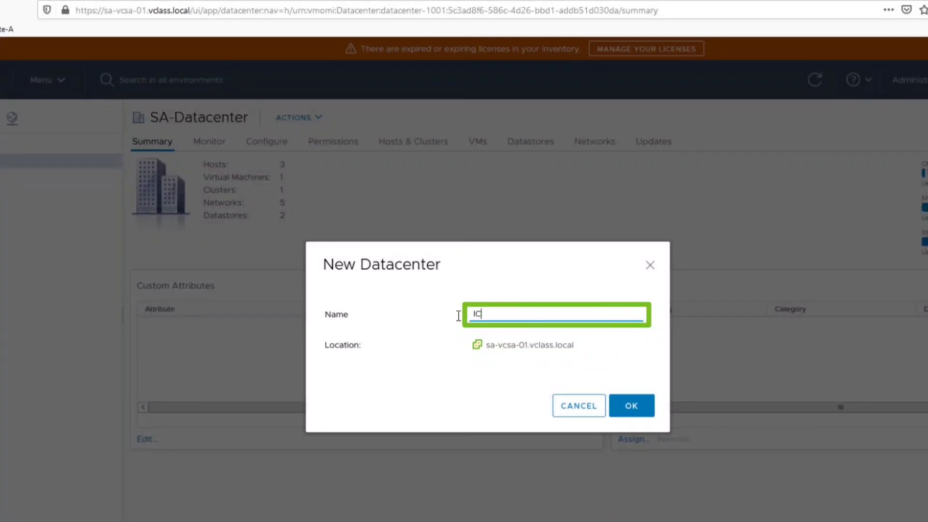
type("-Datacenter")
left_click(632, 408)
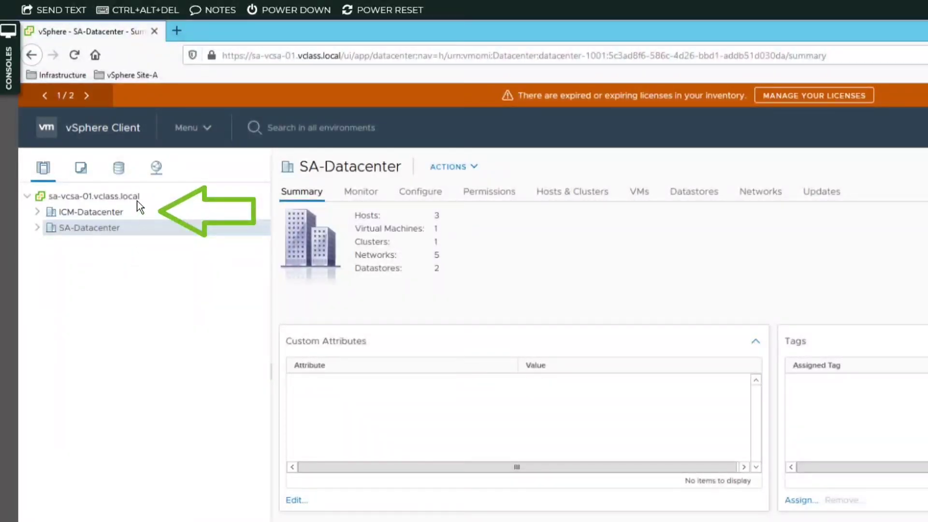
- Select ICM-Datacenter and launch the Add Host wizard from its context menu
left_click(126, 211)
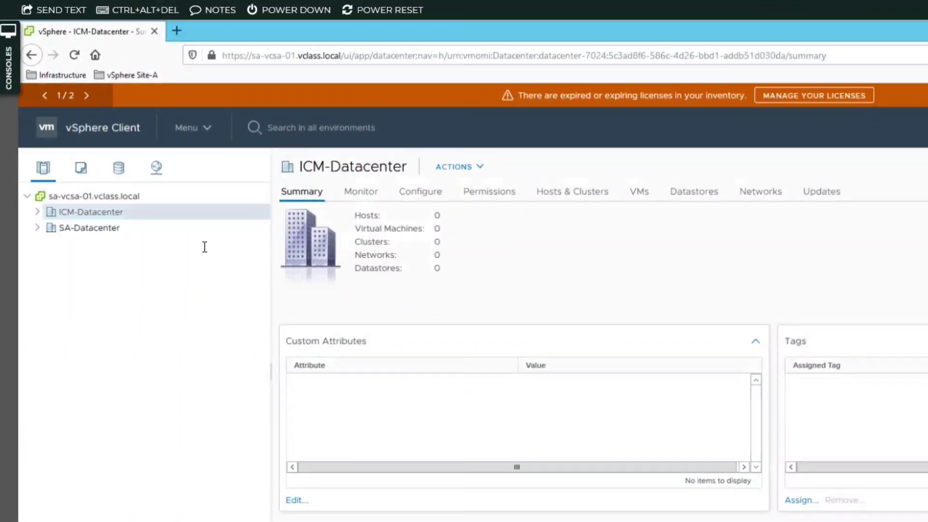
right_click(148, 211)
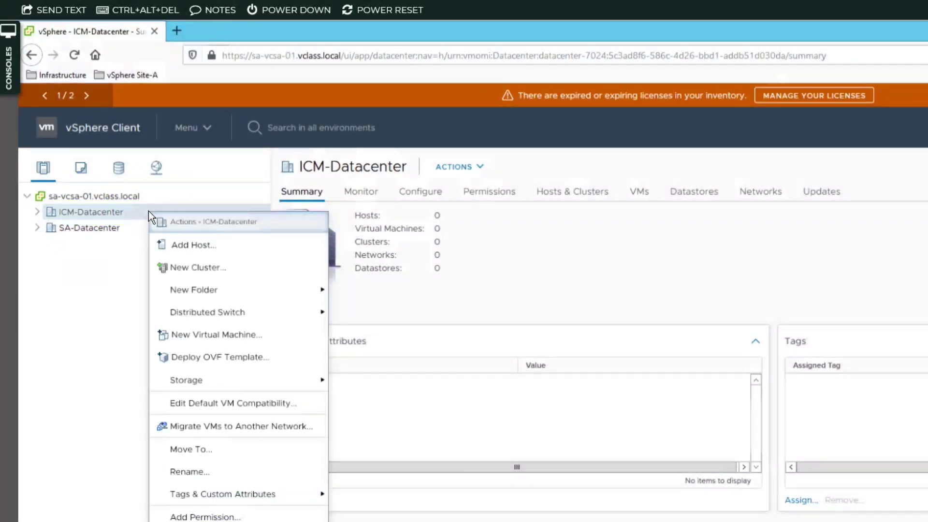
left_click(193, 245)
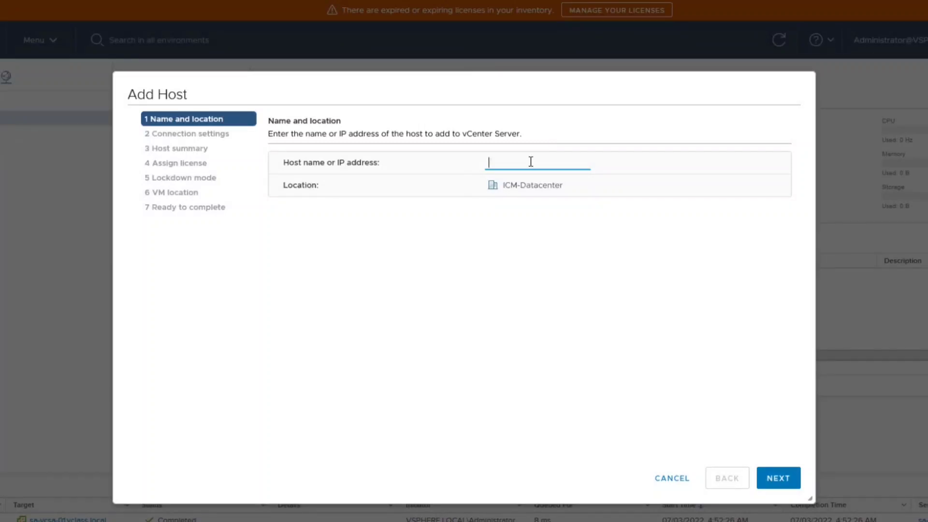
- Enter host sa-esxi-01.vclass.local and supply user root with the host password
type("sa-")
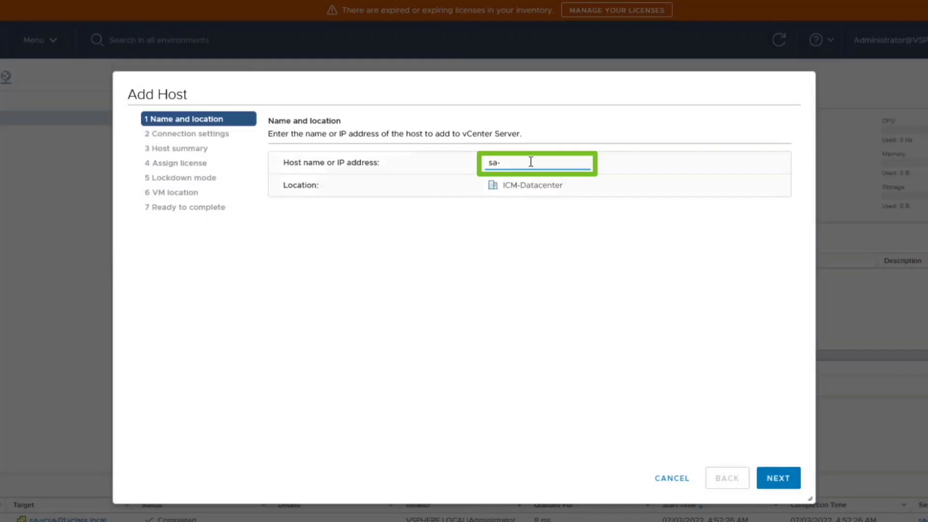
type("esxi-01.vclass.local")
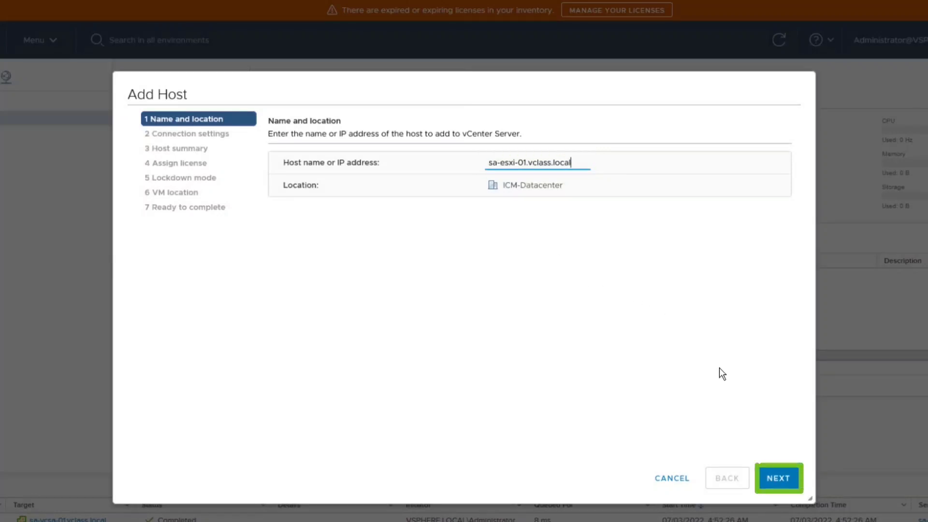
left_click(775, 479)
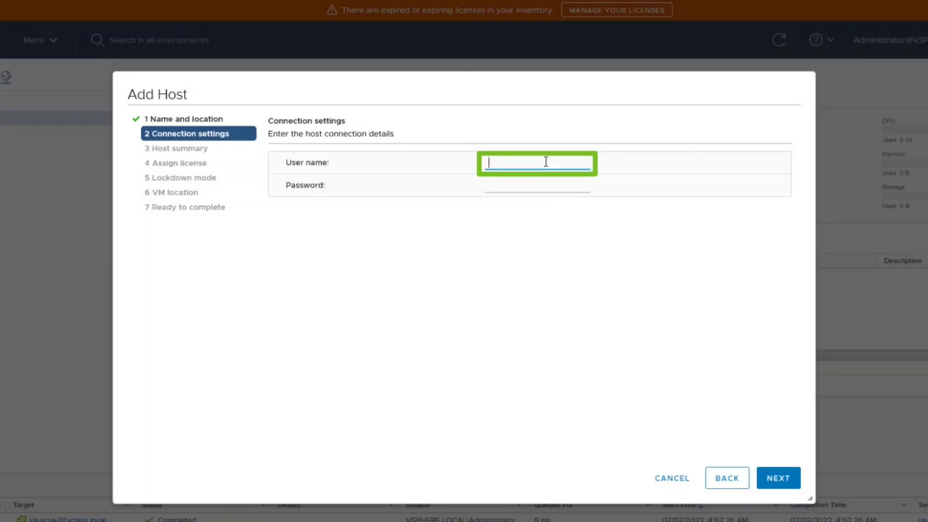
type("root")
key("Tab")
type("V")
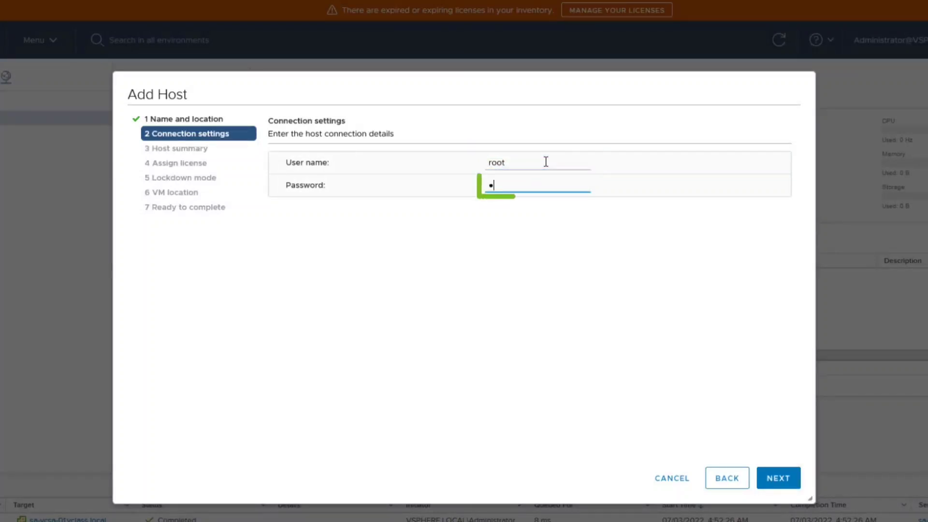
type("Mware1!")
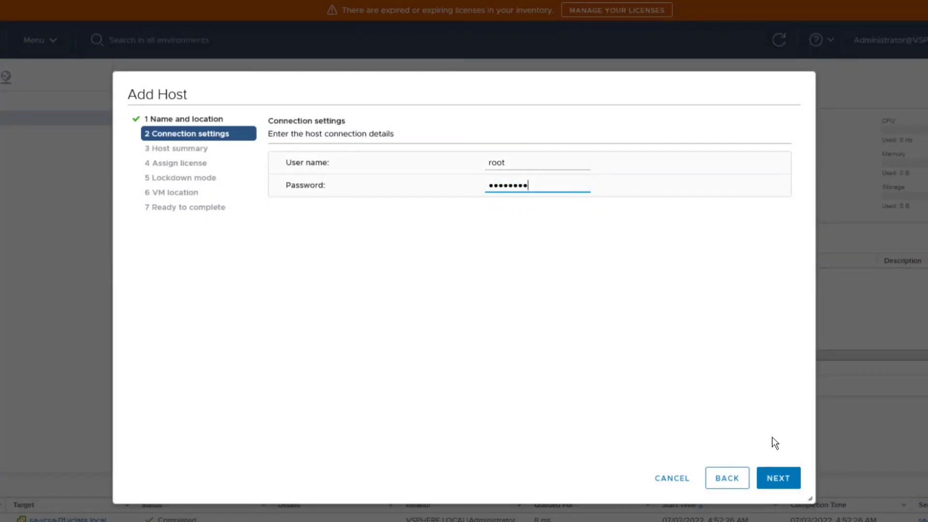
- Review the sa-esxi-01 host summary and advance to license assignment
left_click(778, 477)
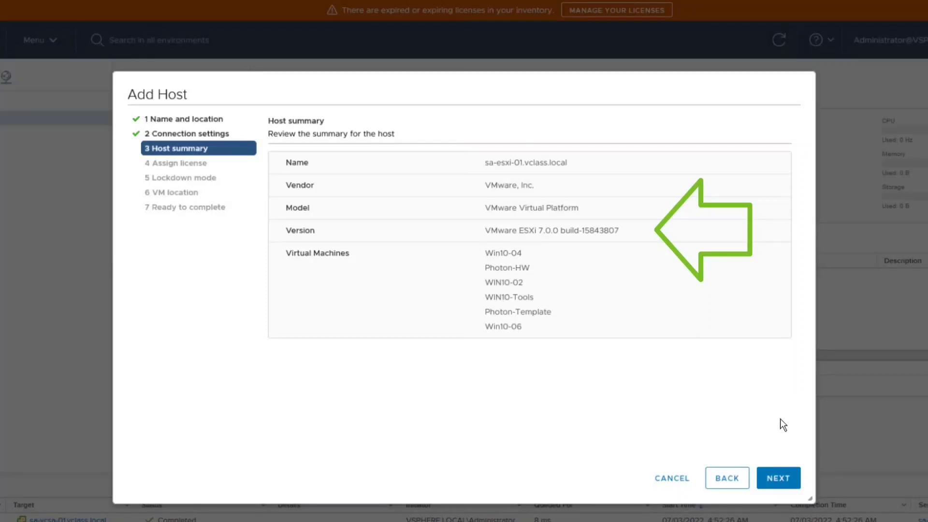
left_click(778, 478)
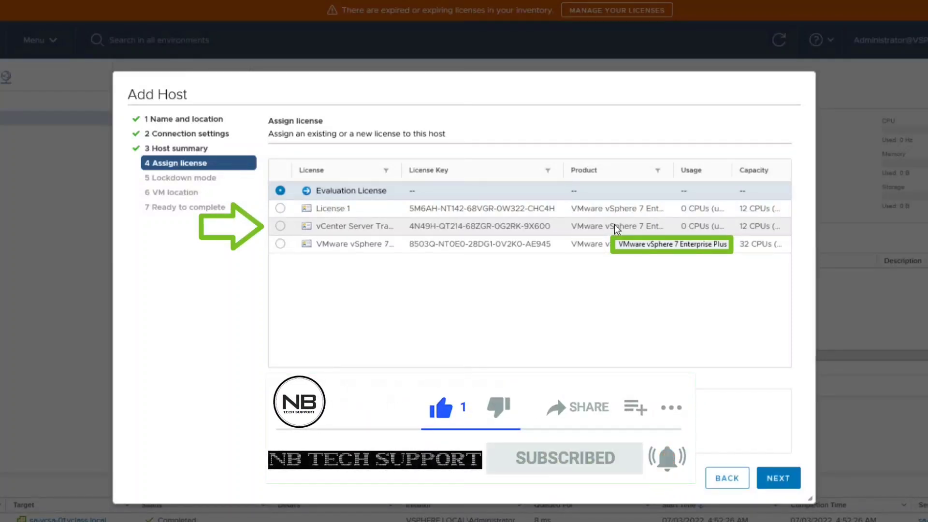
- Assign the vCenter Server Training and ESXi Training license, leaving lockdown mode Disabled
left_click(280, 225)
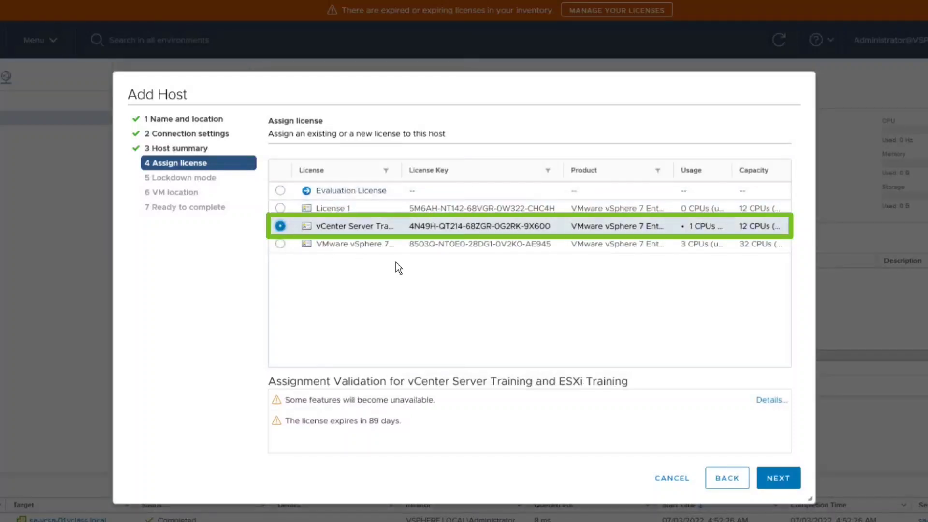
left_click(778, 479)
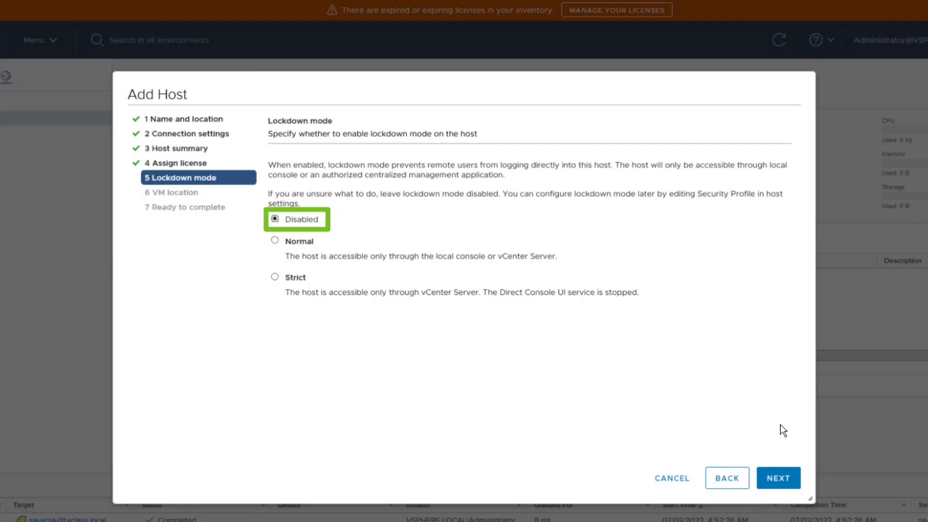
- Accept the default VM location and finish adding sa-esxi-01.vclass.local to ICM-Datacenter
left_click(773, 478)
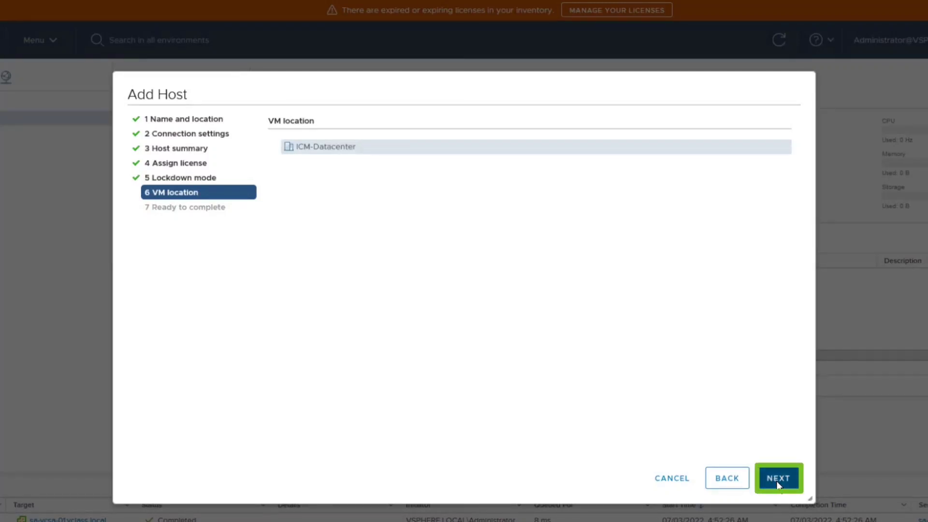
left_click(778, 483)
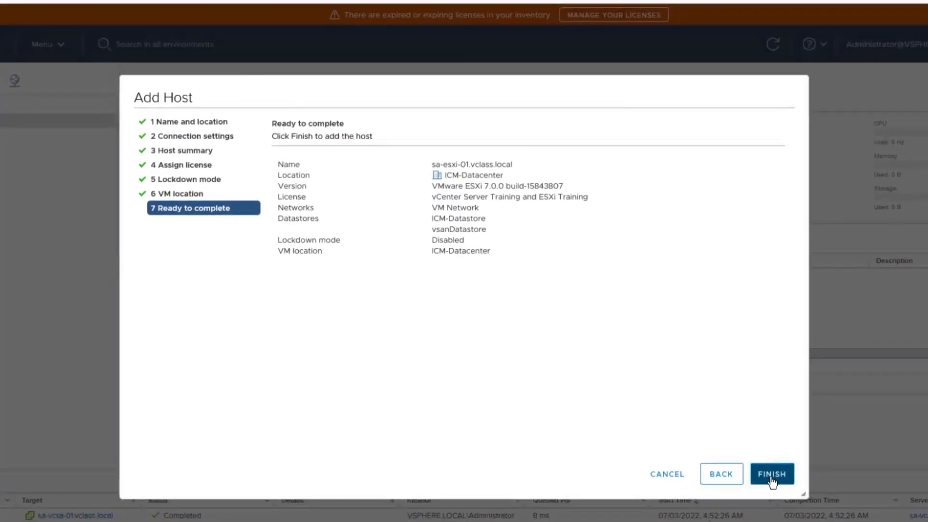
left_click(771, 481)
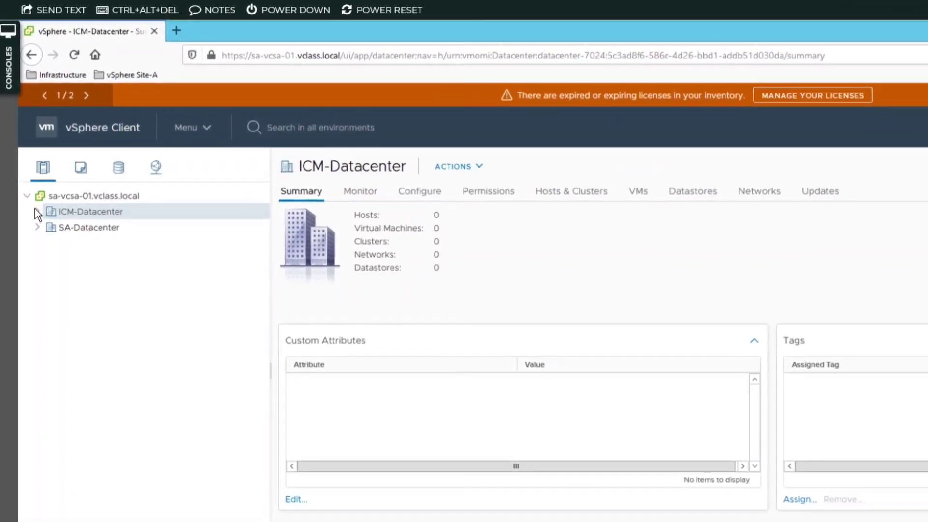
- Expand ICM-Datacenter to reveal host sa-esxi-01.vclass.local
left_click(37, 212)
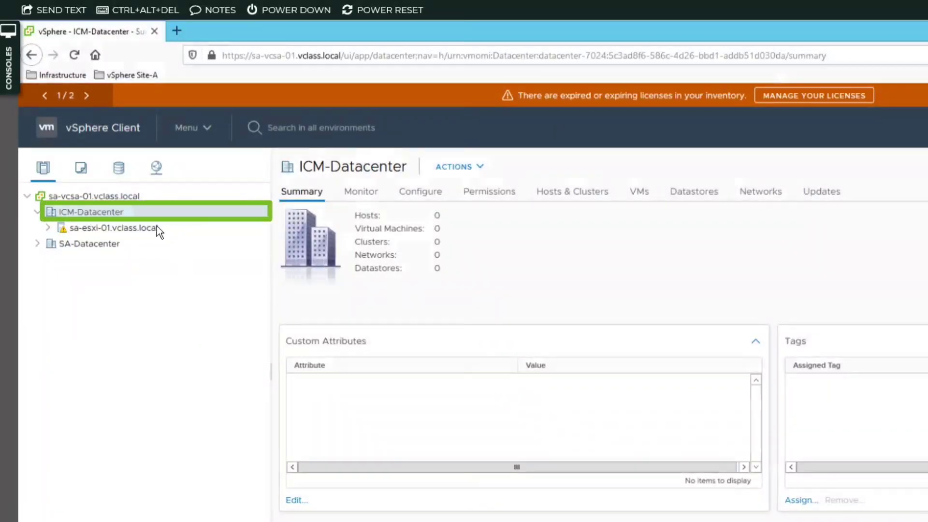
- Start another Add Host on ICM-Datacenter with host name sa-esxi-02.vclass.local
right_click(120, 212)
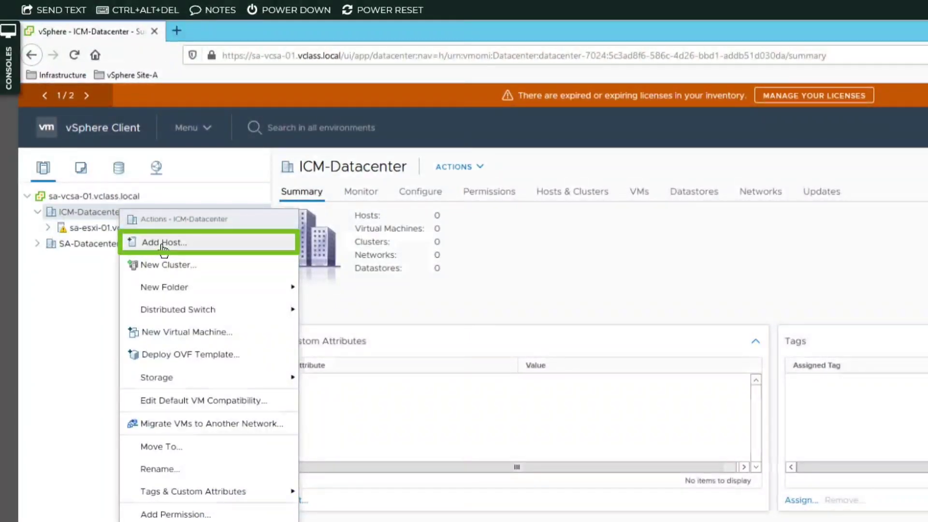
left_click(162, 245)
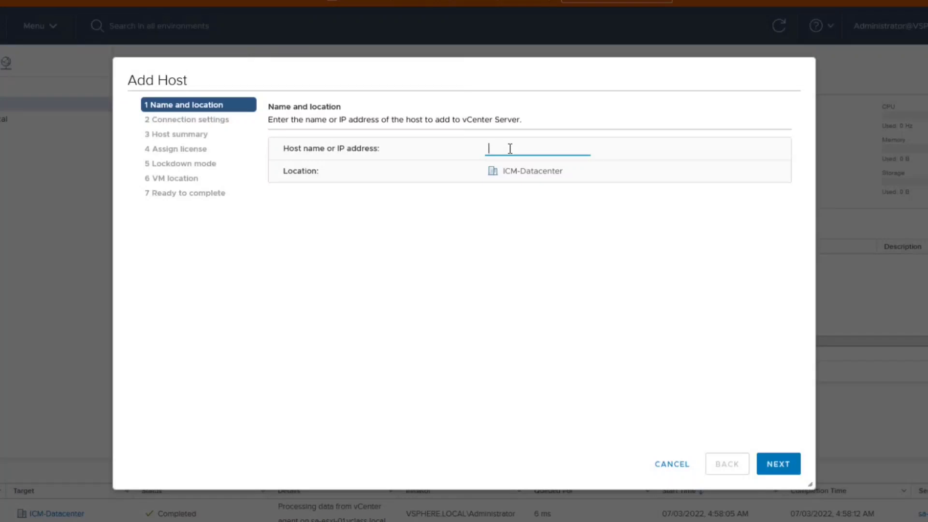
type("sa")
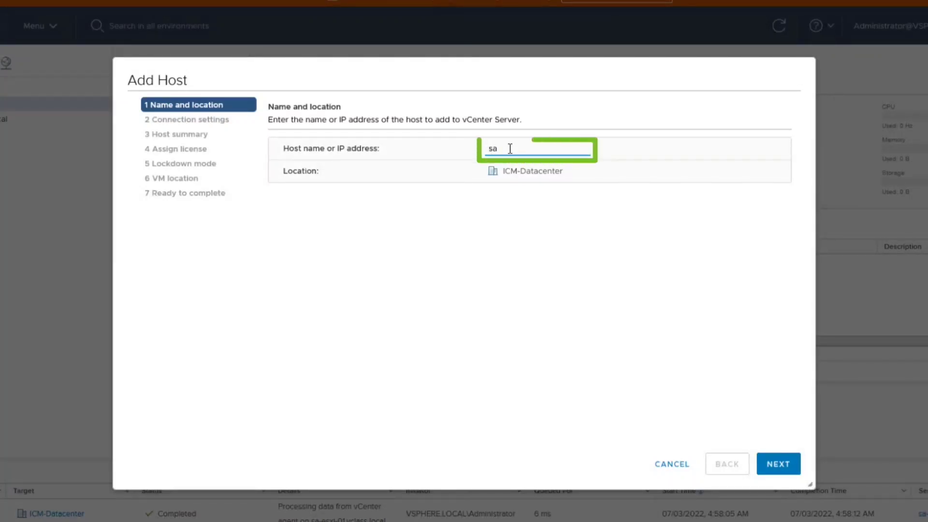
type("-")
type("esxi-02.vclass.local")
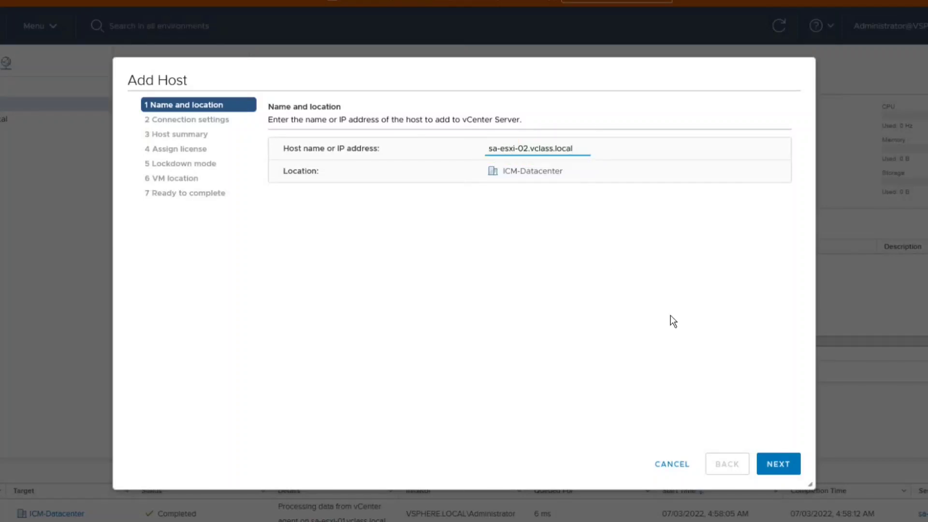
- Connect to sa-esxi-02 as root with the host password and reach its ESXi 7.0.0 summary
left_click(780, 463)
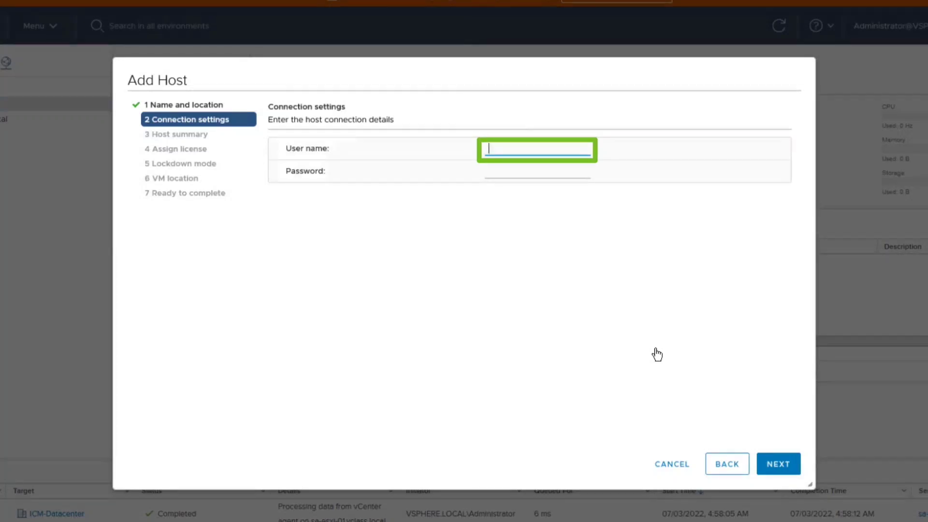
type("root")
key("Tab")
type("VMware1!")
left_click(773, 469)
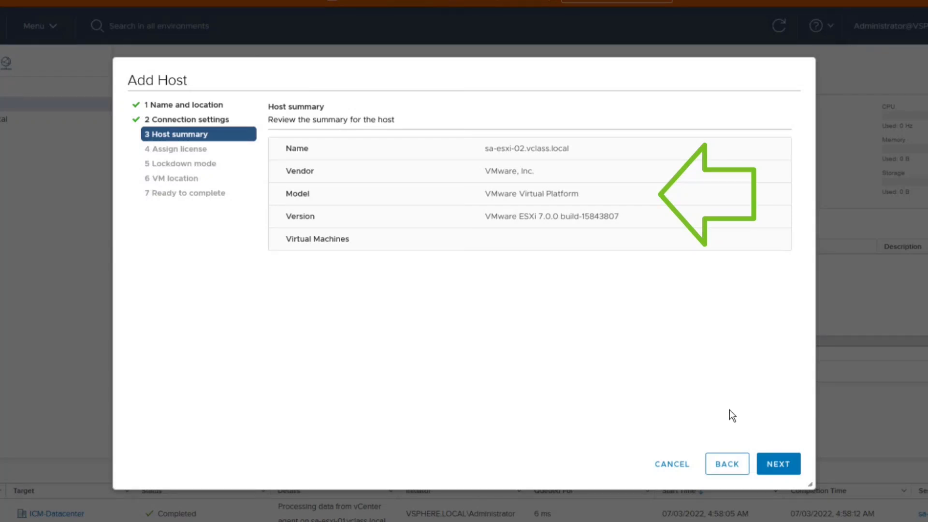
- Finish adding sa-esxi-02.vclass.local with the vCenter Server Training license and lockdown mode disabled
left_click(775, 465)
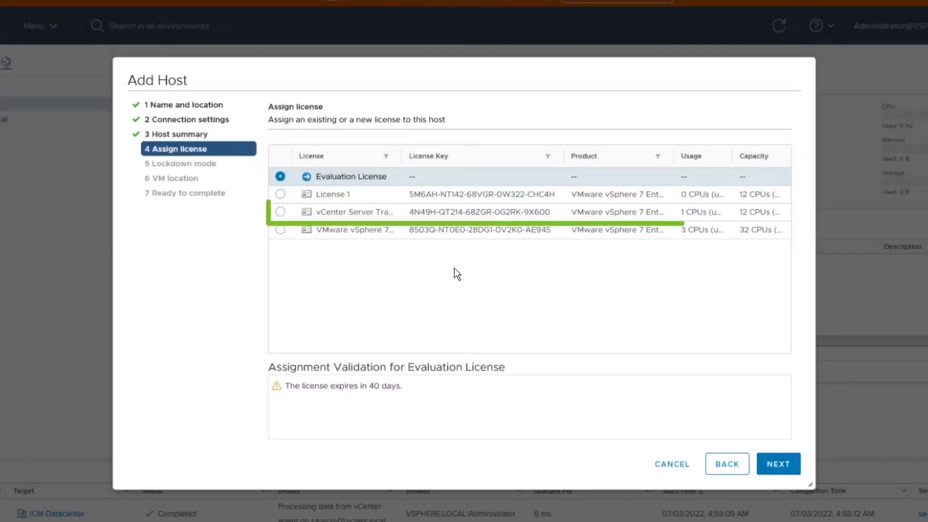
left_click(279, 212)
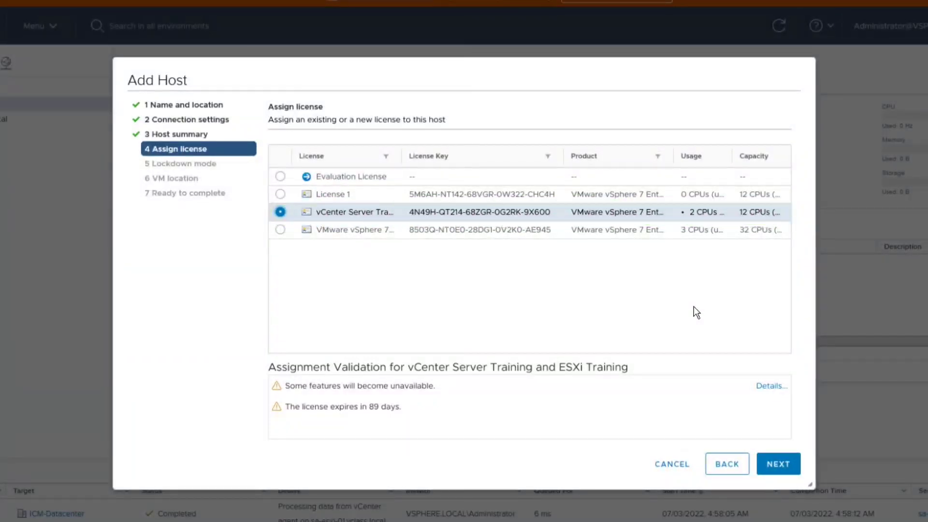
left_click(775, 464)
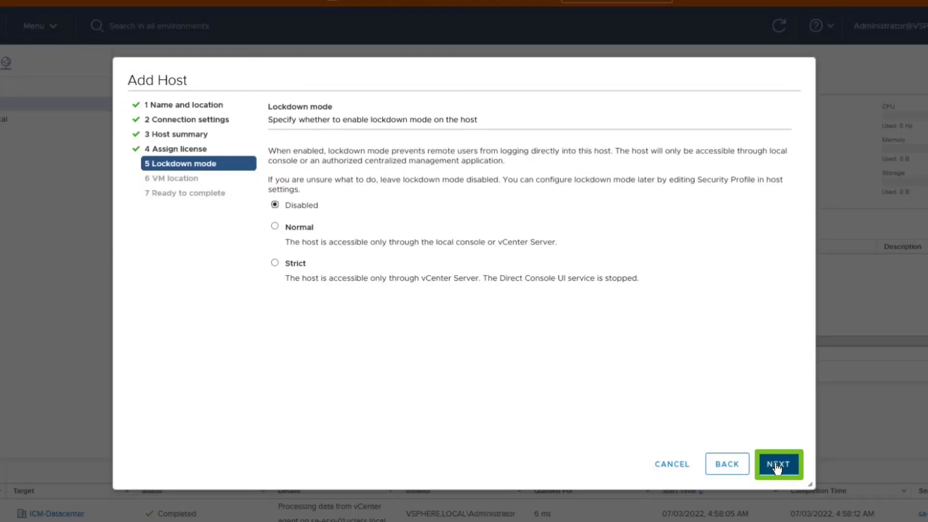
left_click(775, 466)
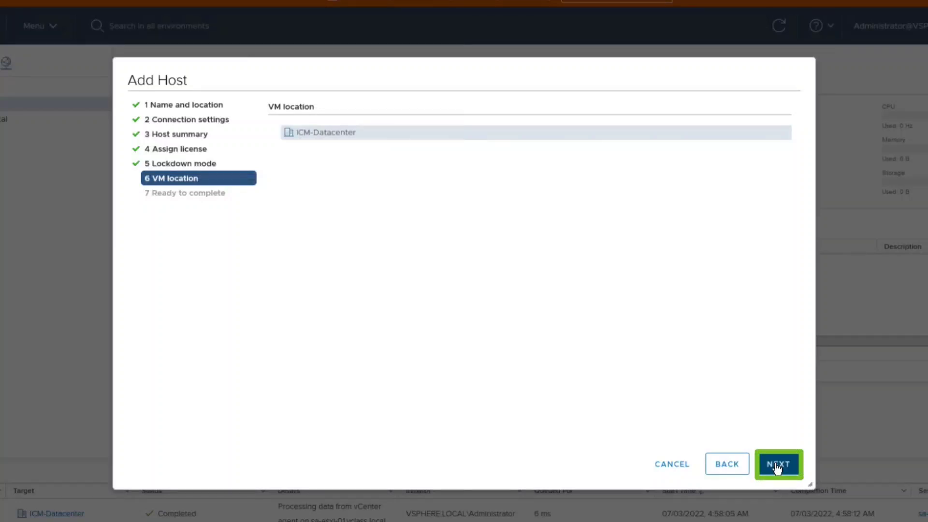
left_click(776, 465)
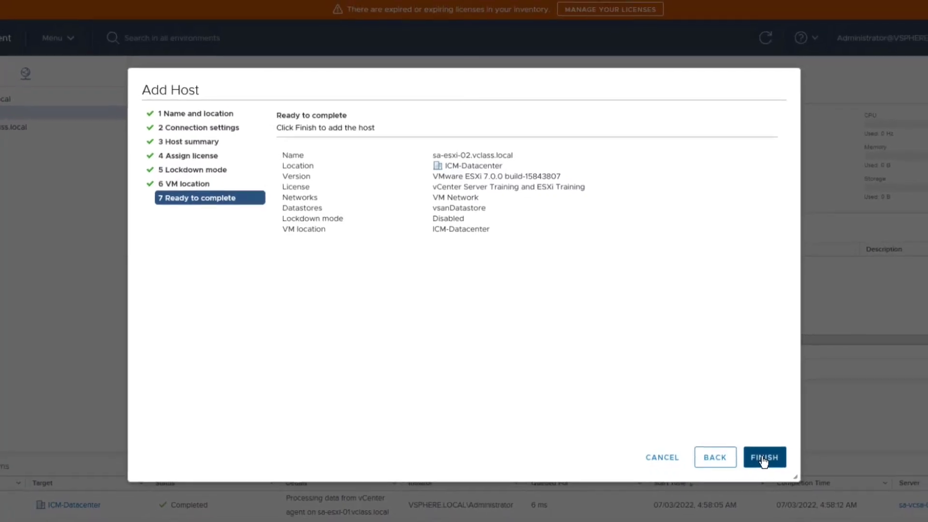
left_click(725, 439)
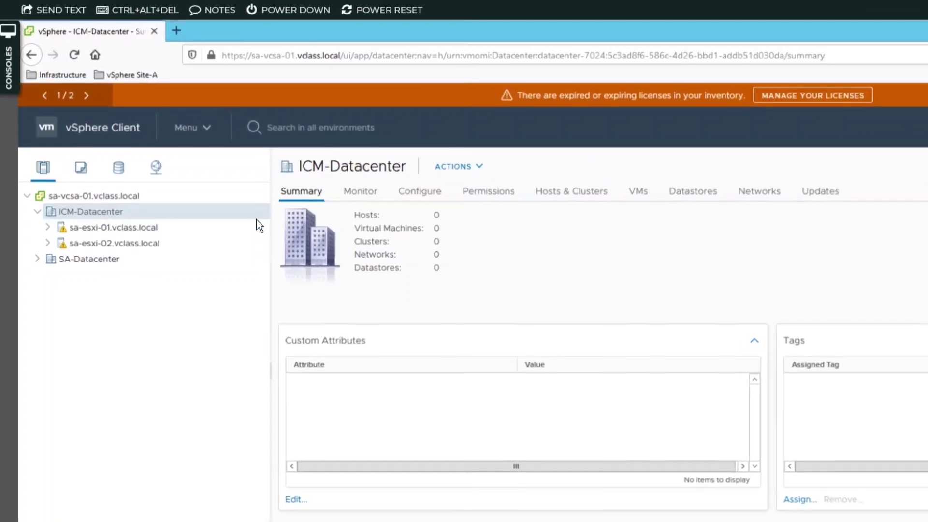
- Show sa-esxi-01.vclass.local's summary with its hardware Networking details expanded
left_click(135, 227)
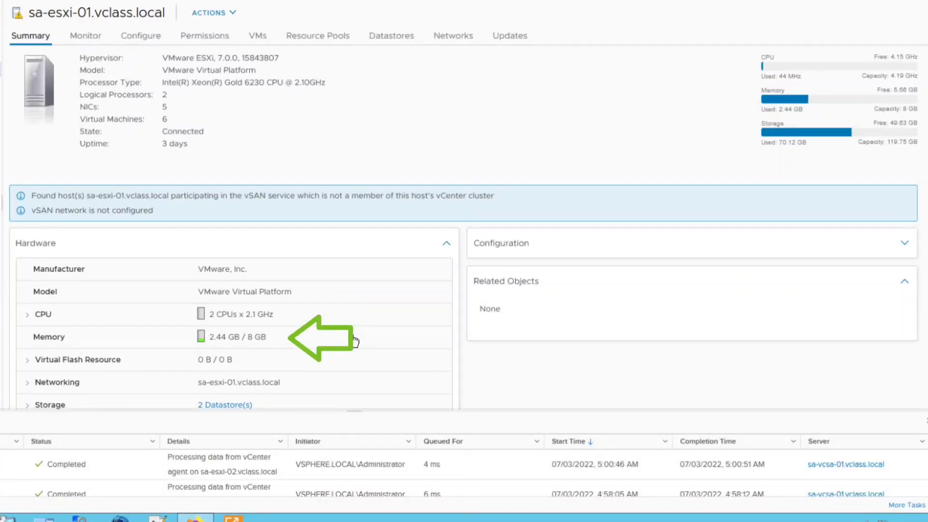
left_click(27, 386)
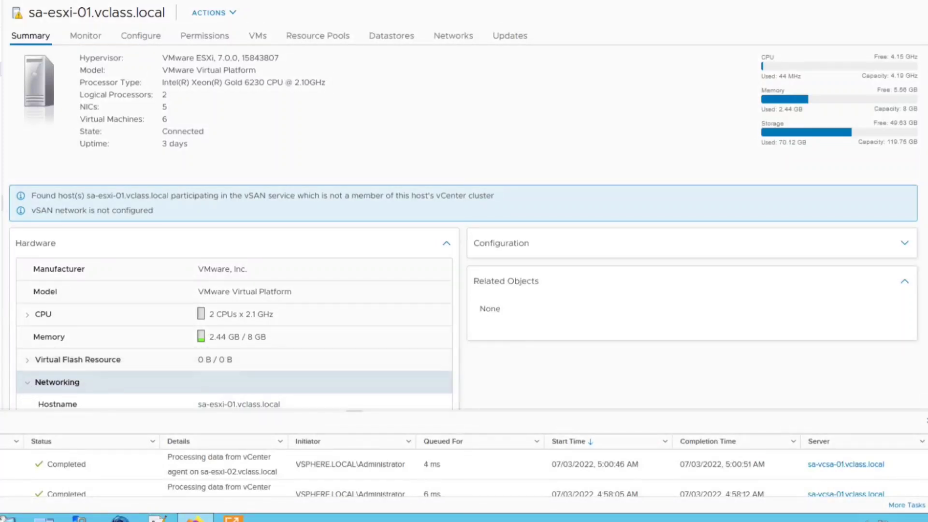
scroll(464, 227, "down", 3)
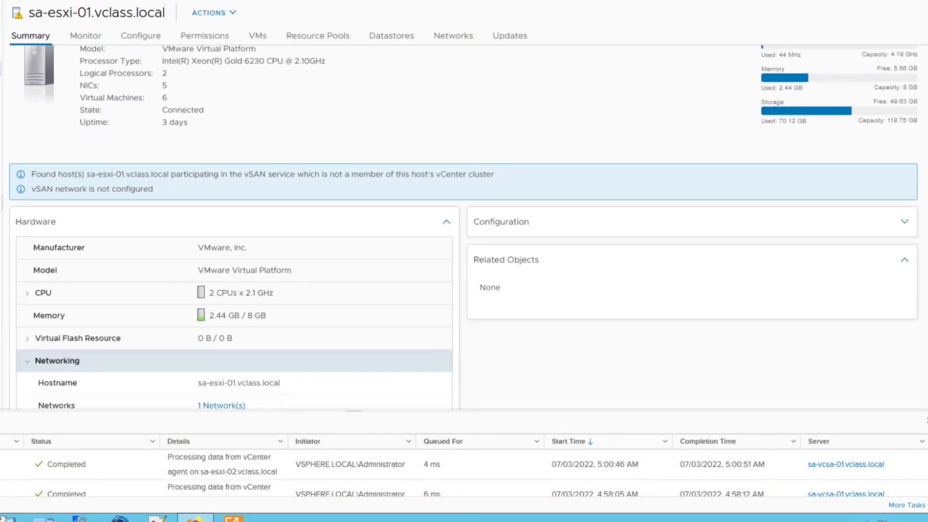
scroll(464, 227, "down", 2)
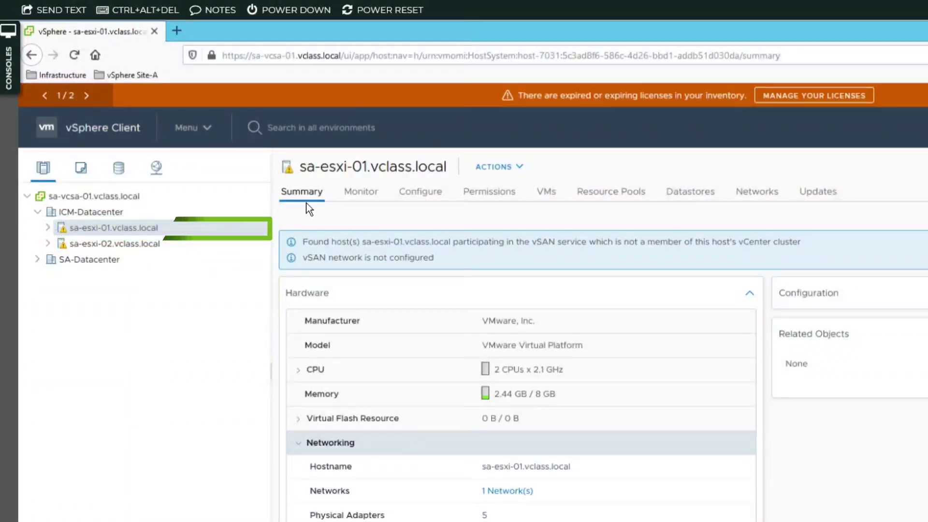
- Enable NTP on sa-esxi-01 with server 172.20.10.10, service started, policy 'Start and stop with host'
left_click(418, 198)
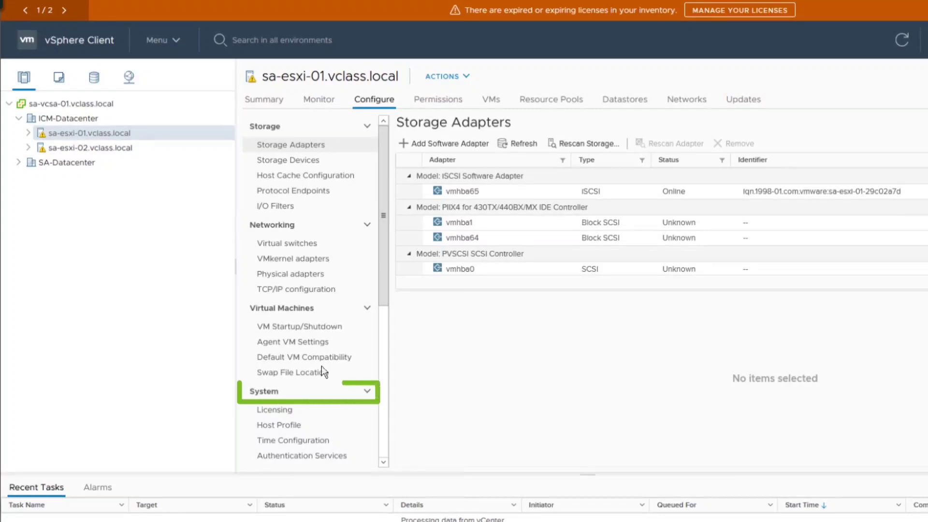
left_click(302, 441)
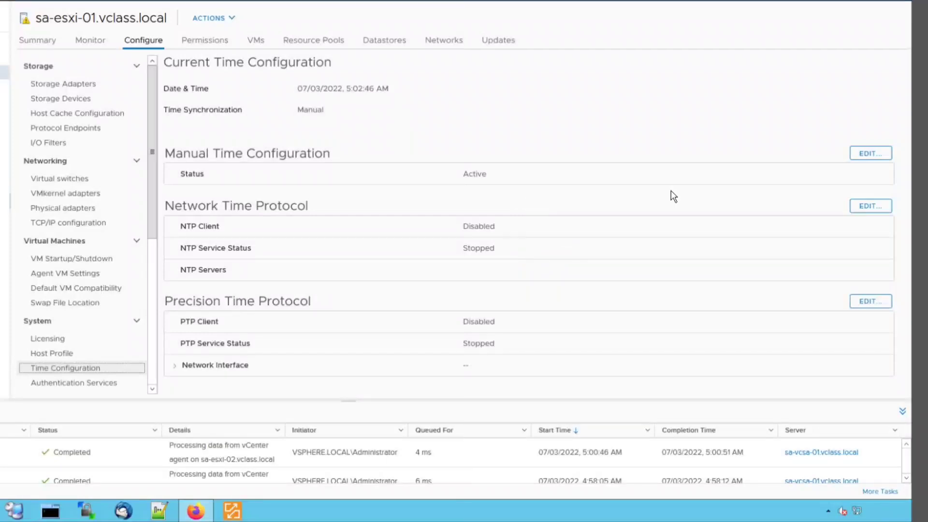
left_click(861, 207)
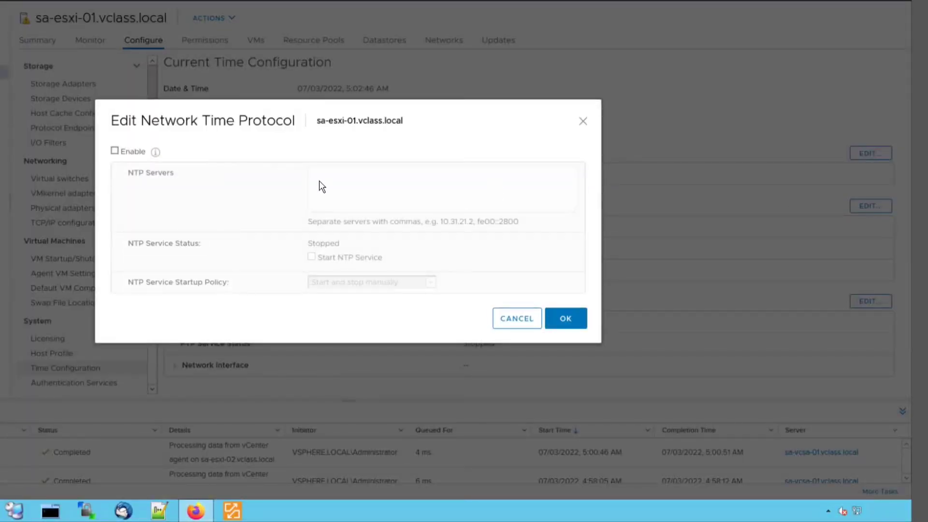
left_click(114, 151)
left_click(337, 176)
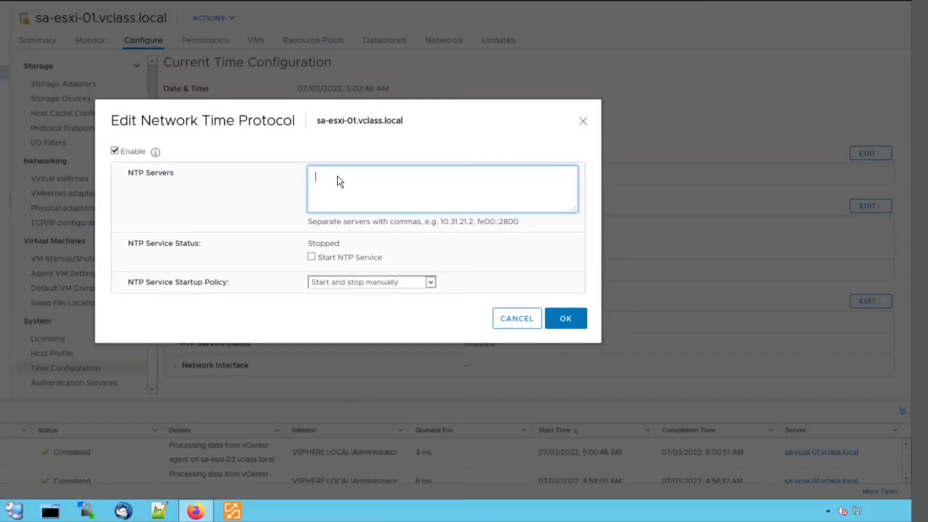
type("172")
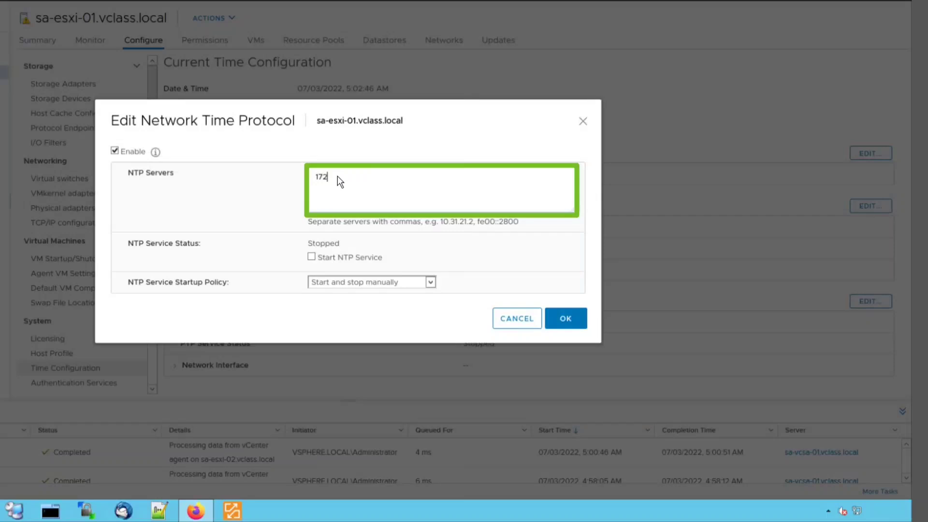
type(".20.10.10")
left_click(312, 257)
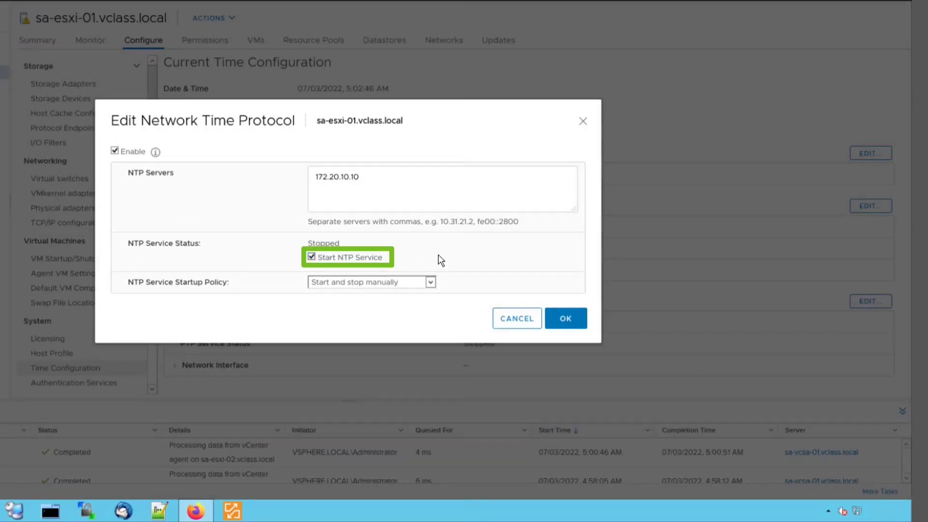
left_click(430, 282)
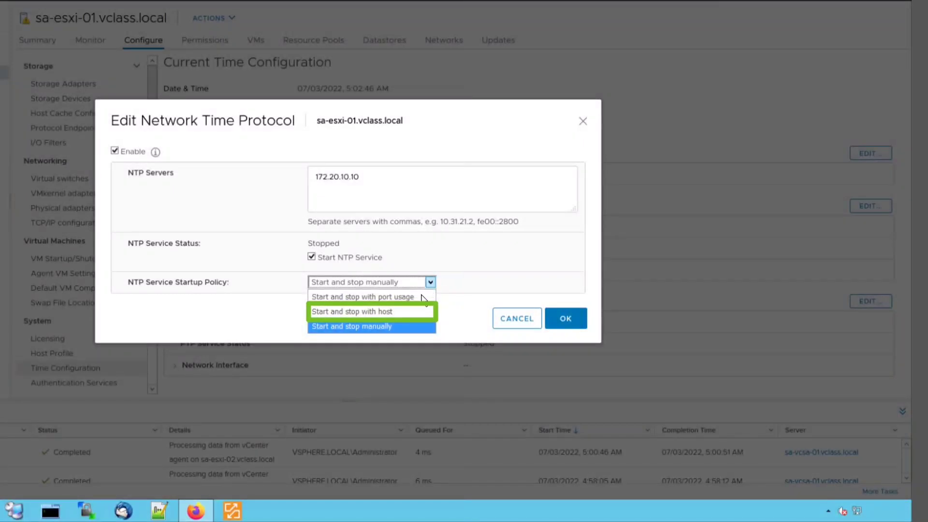
left_click(403, 313)
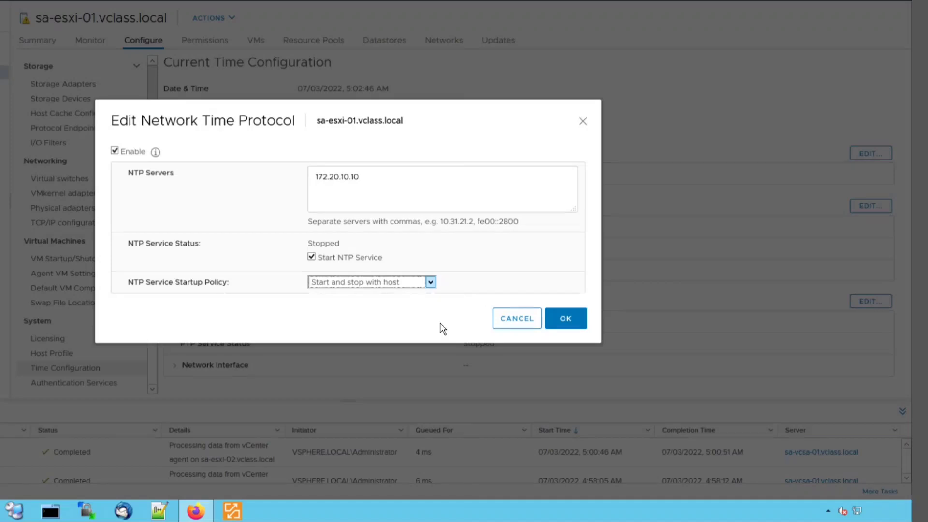
left_click(566, 321)
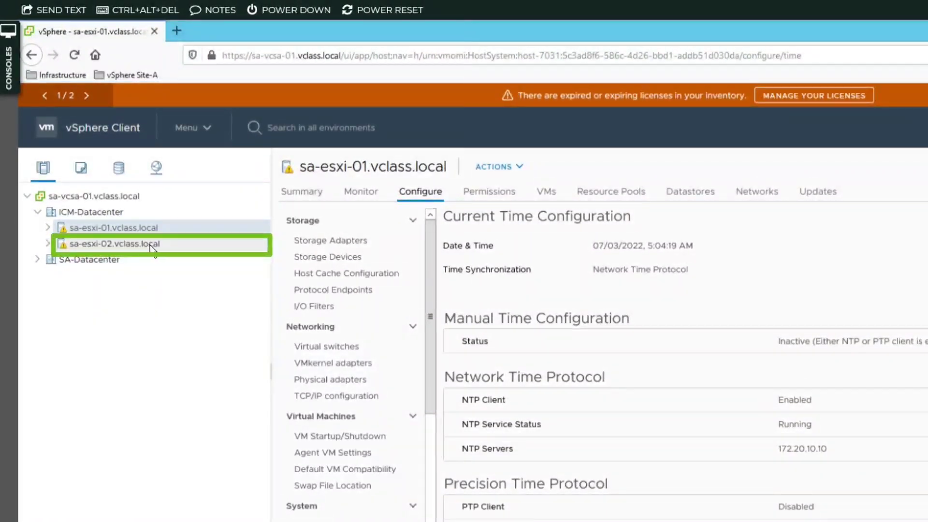
- Enable NTP on sa-esxi-02 with server 172.20.10.10, service started, policy 'Start and stop with host'
left_click(150, 245)
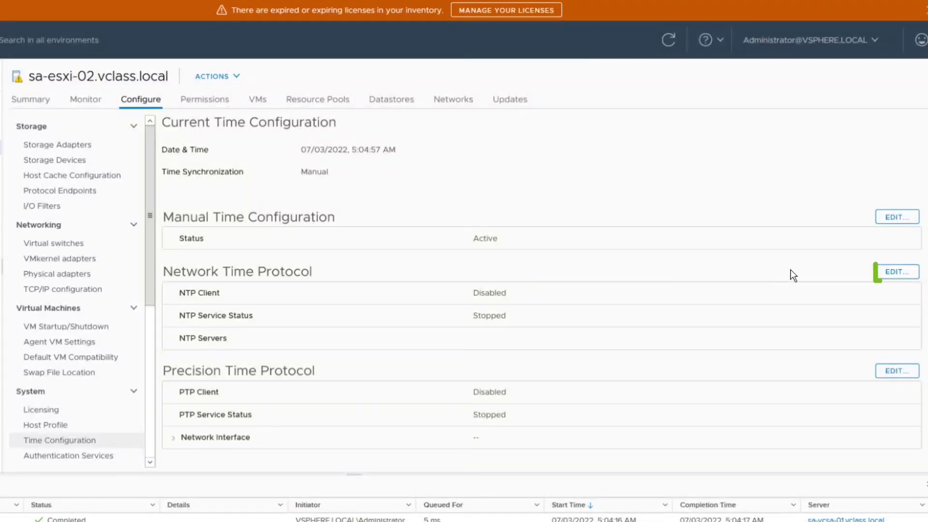
left_click(893, 273)
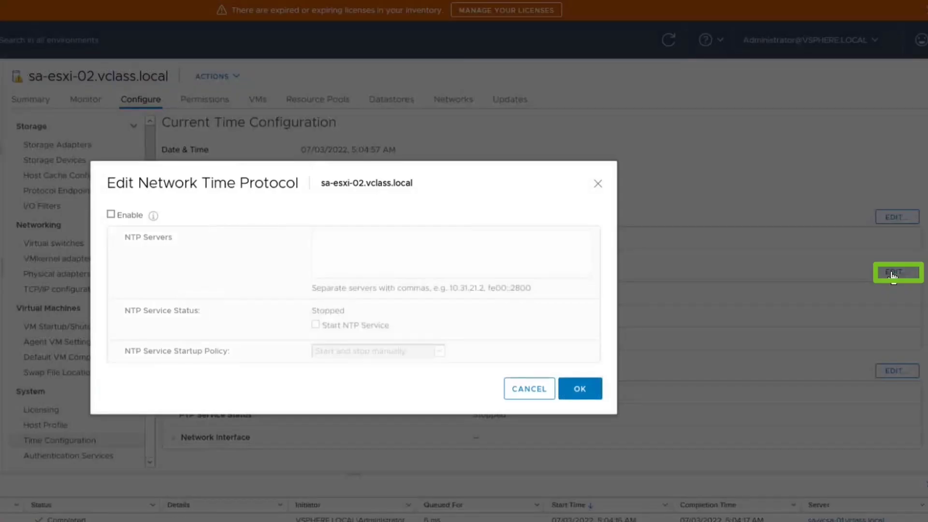
left_click(110, 214)
left_click(357, 251)
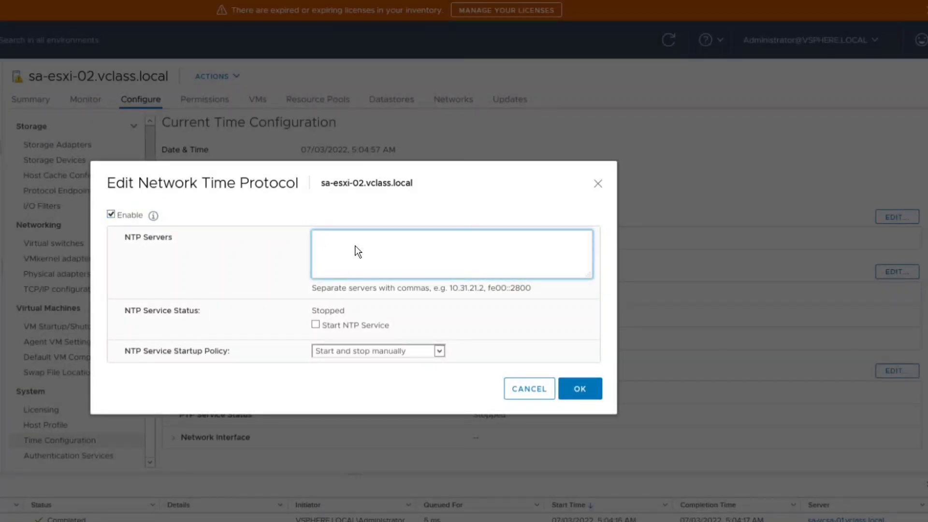
type("172")
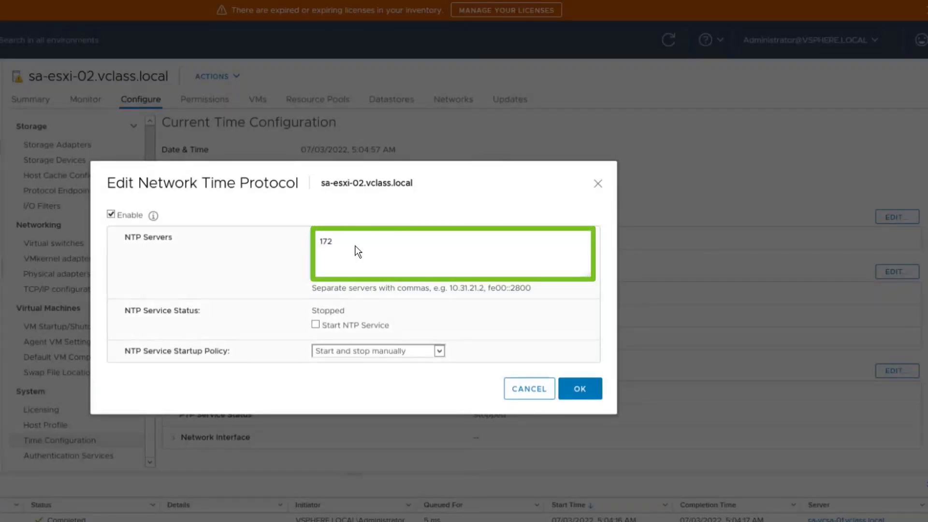
type(".20.")
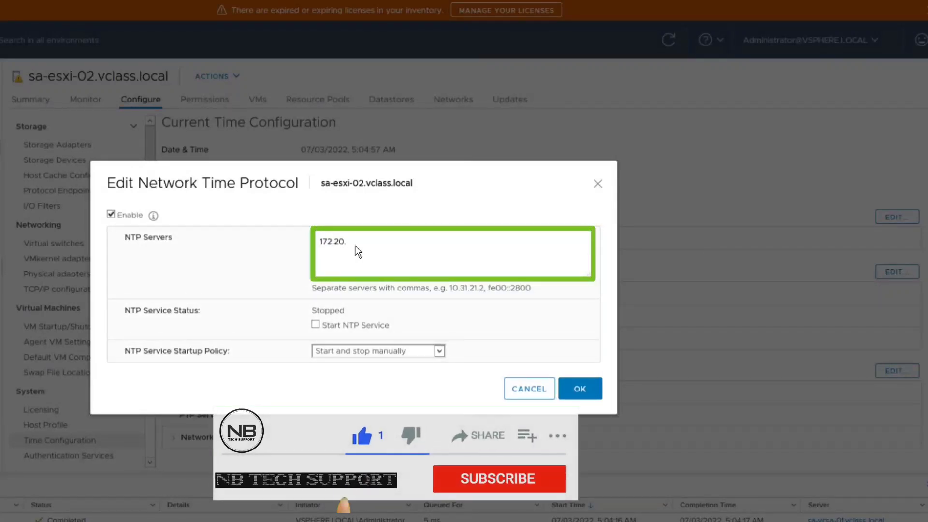
type("10.10")
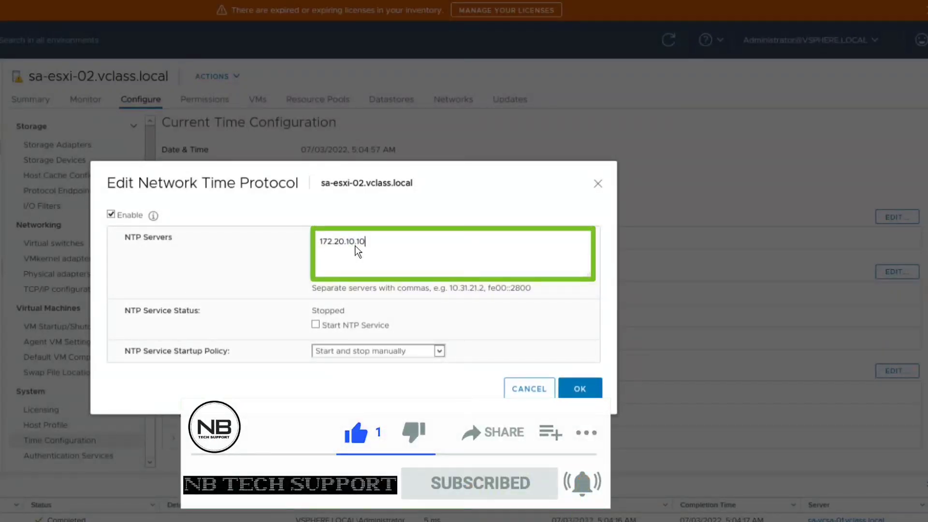
left_click(316, 325)
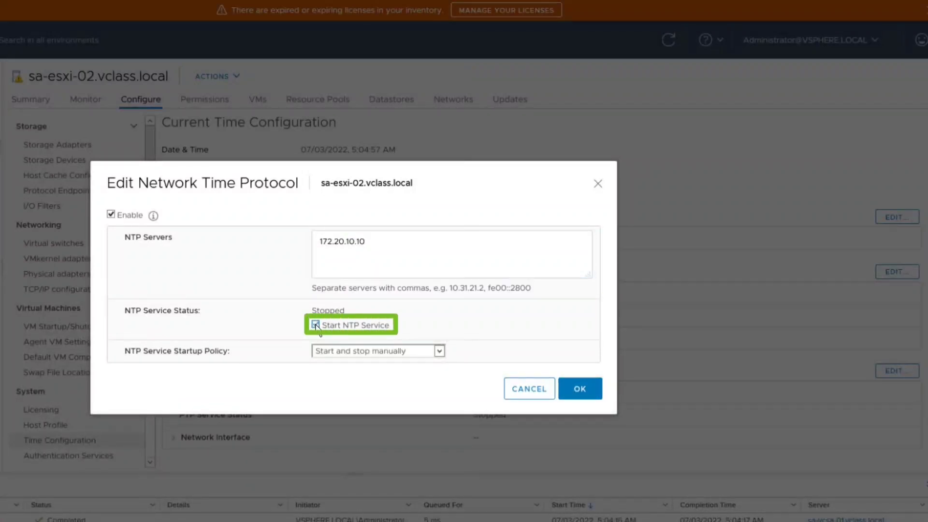
left_click(439, 352)
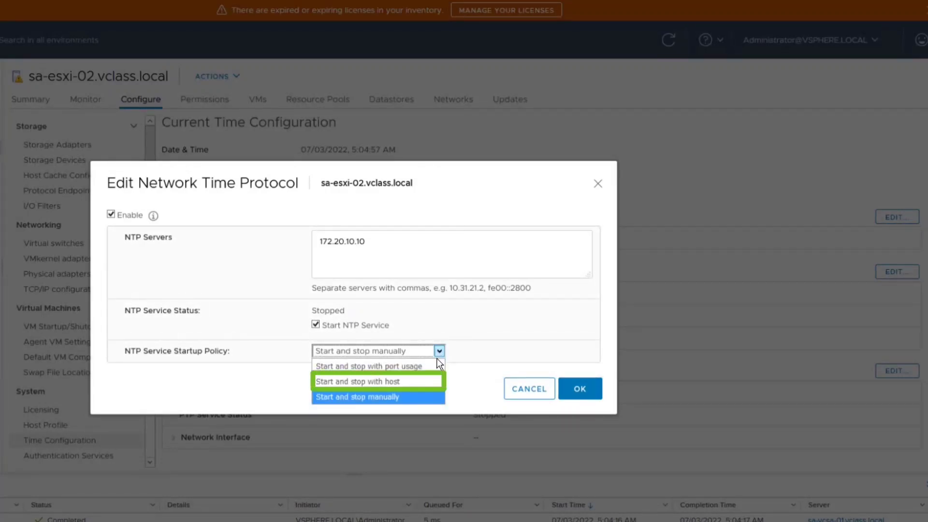
left_click(412, 381)
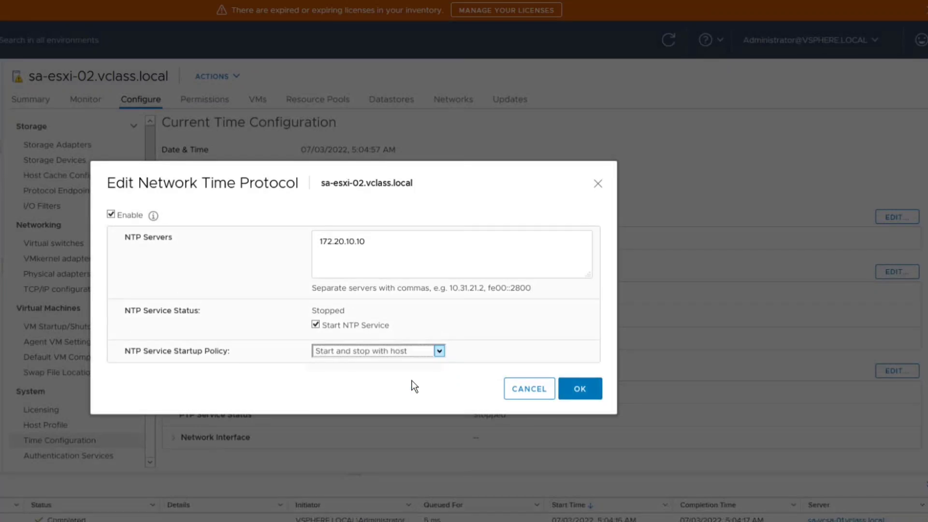
left_click(581, 391)
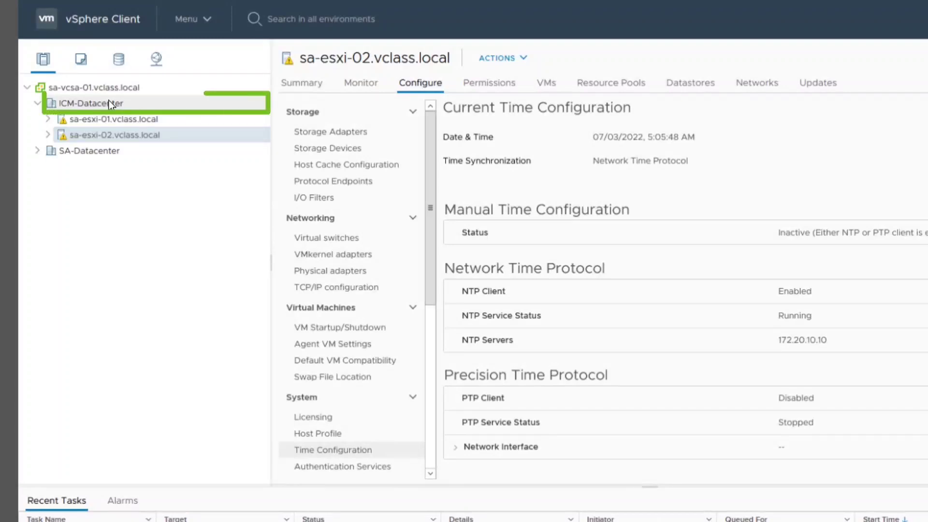
- Create a new host and cluster folder named 'Lab Servers' under ICM-Datacenter
right_click(111, 103)
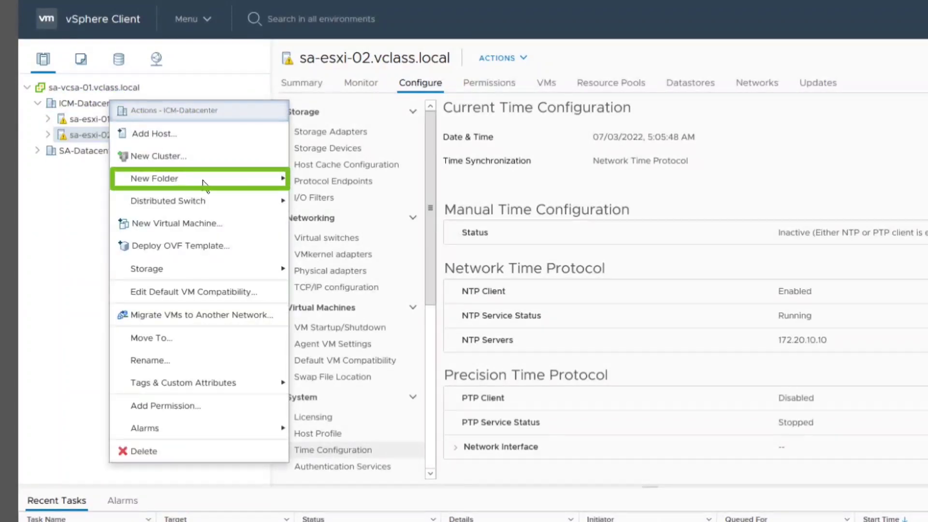
mouse_move(208, 184)
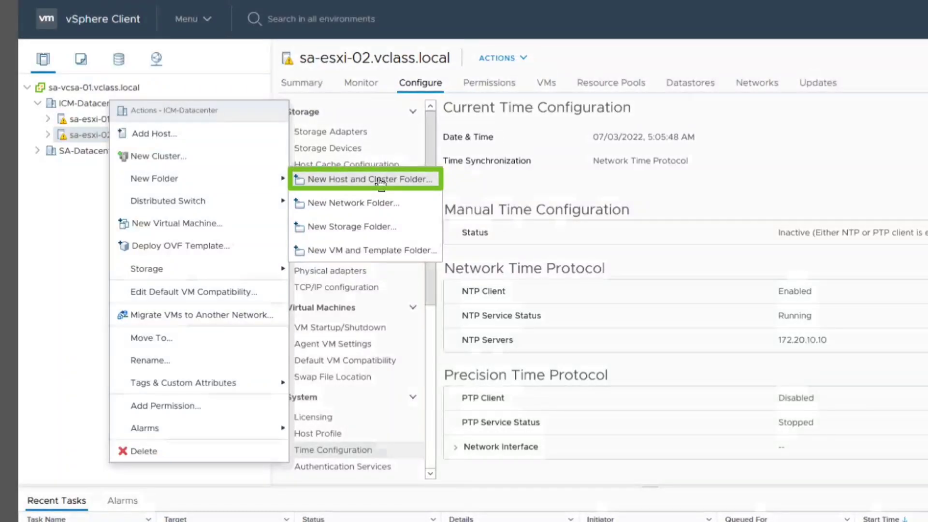
left_click(380, 179)
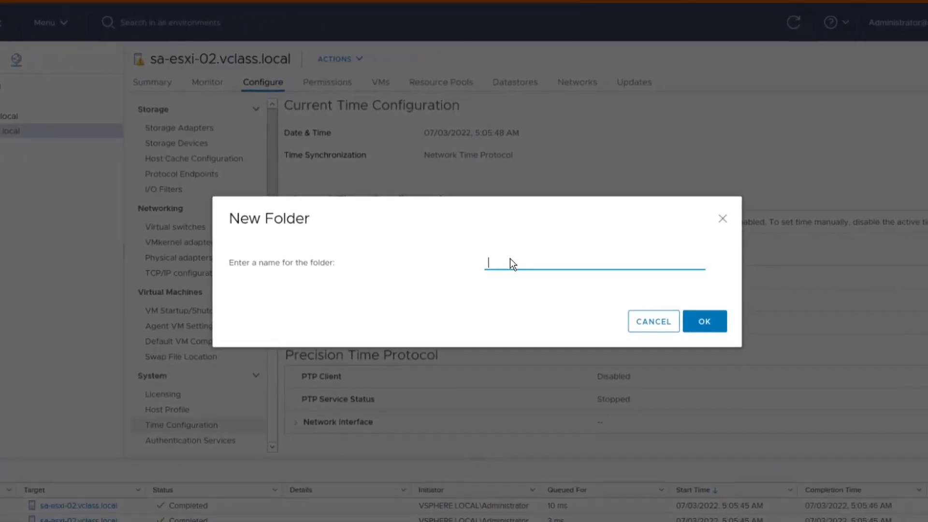
type("4")
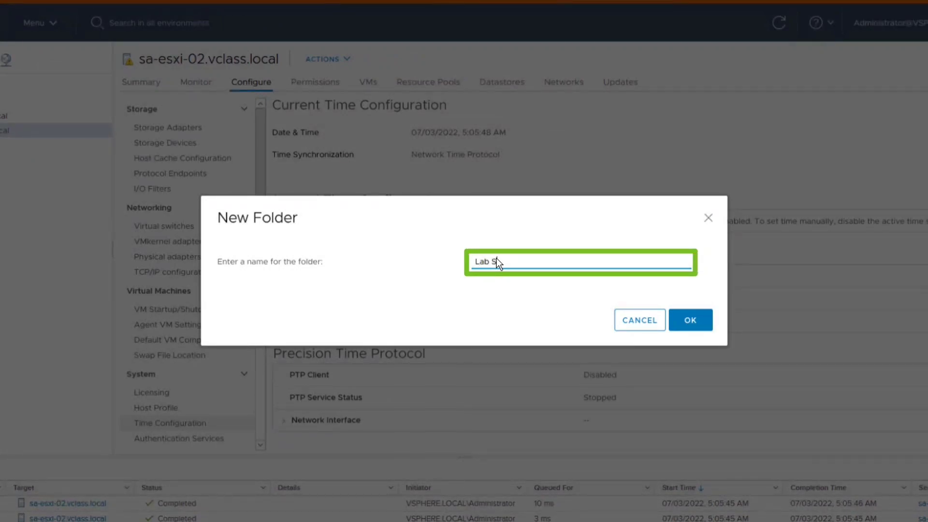
type("ab Servers")
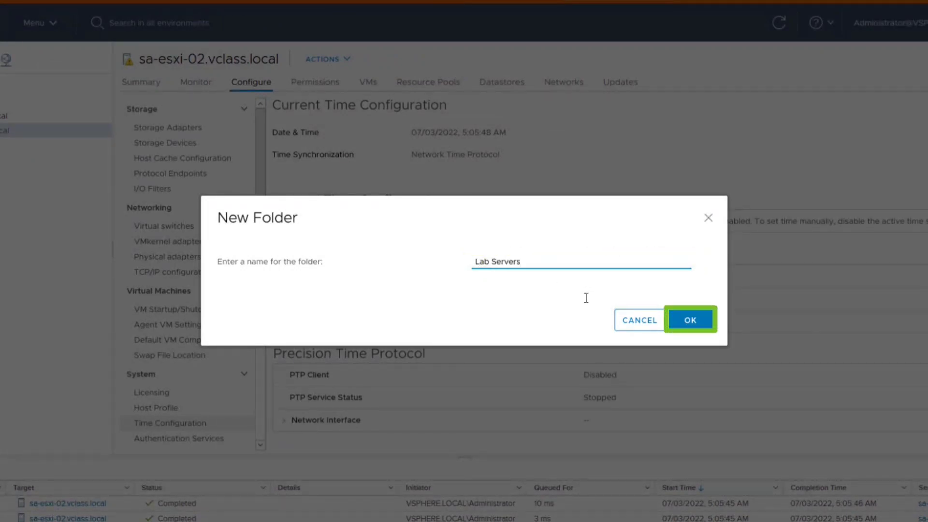
left_click(687, 323)
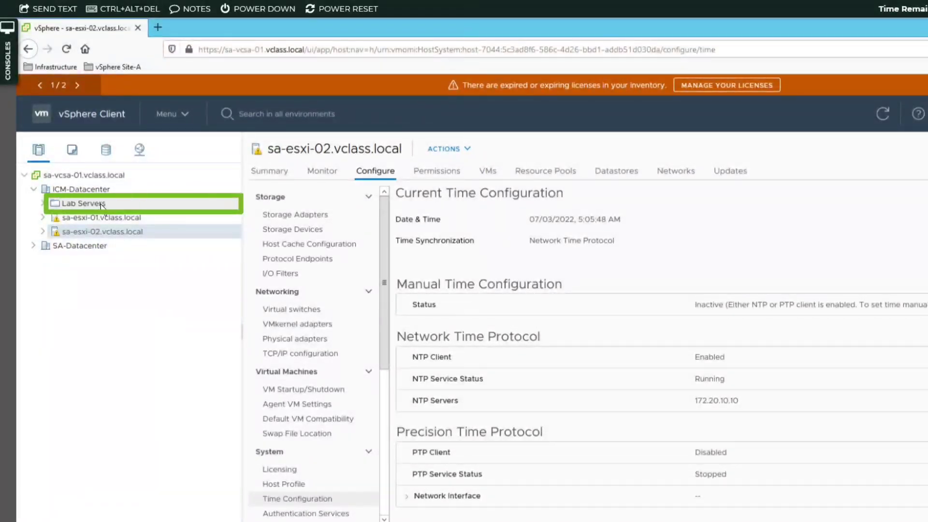
- Drag hosts sa-esxi-01 and sa-esxi-02 into the Lab Servers folder and expand it
left_click(83, 203)
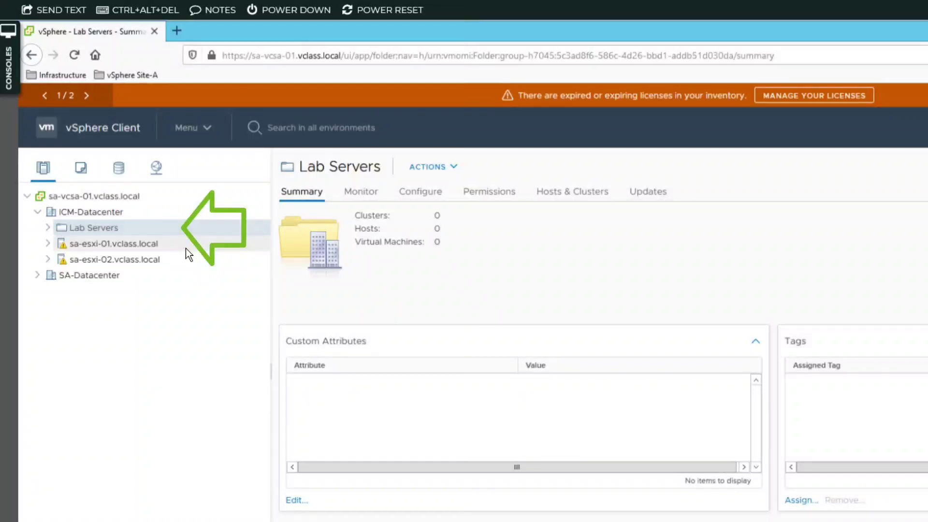
left_click_drag(193, 245, 172, 228)
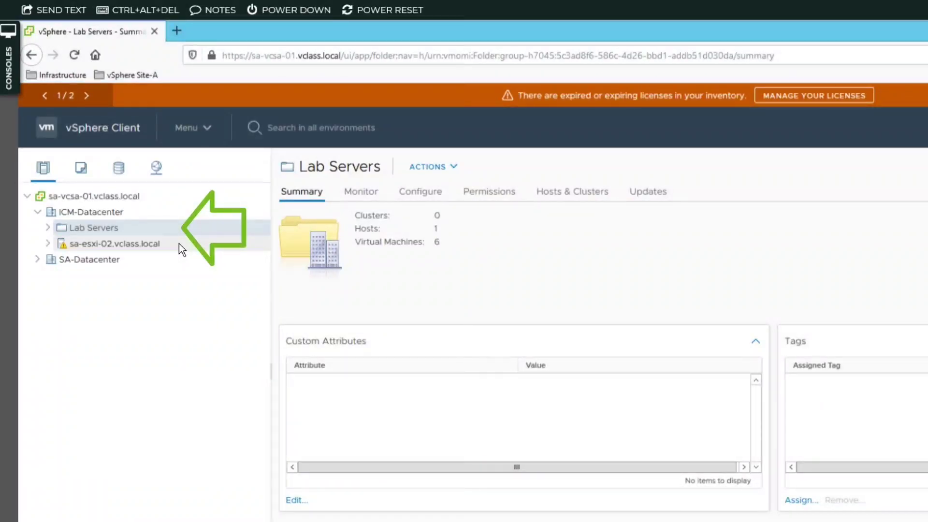
left_click_drag(170, 228, 170, 228)
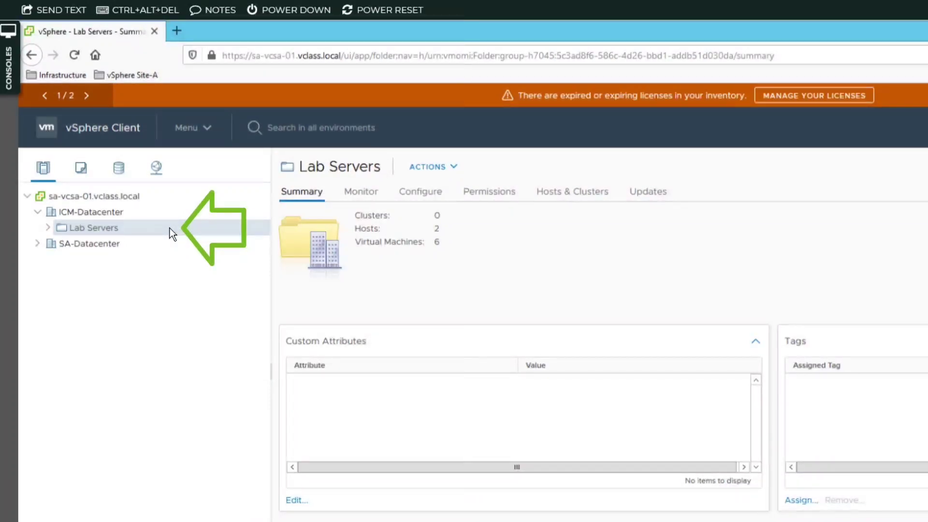
left_click(48, 227)
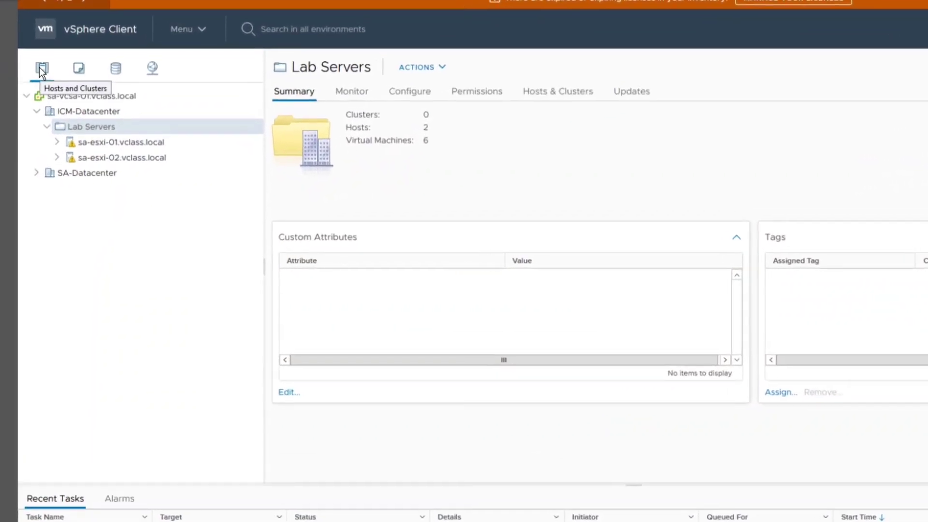
- In the VMs and Templates view, create a VM and template folder 'Lab VMs' under ICM-Datacenter
left_click(84, 64)
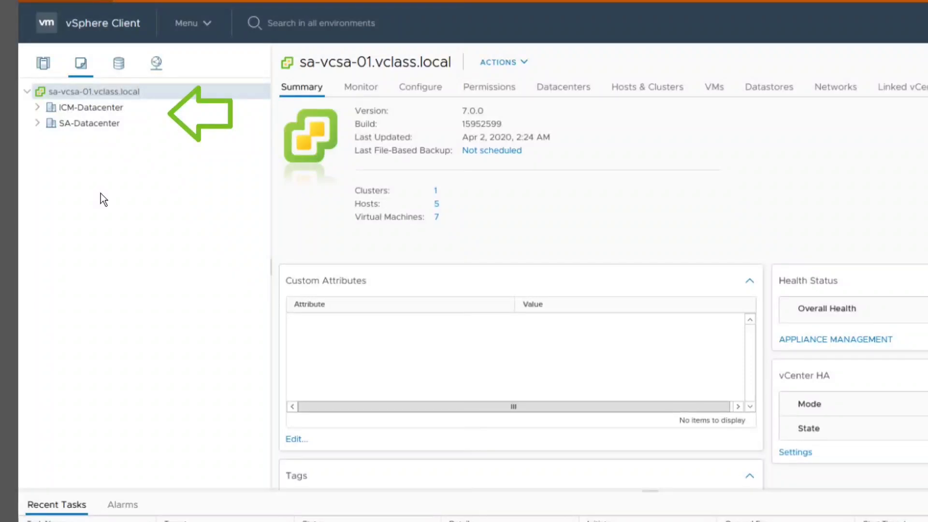
left_click(38, 107)
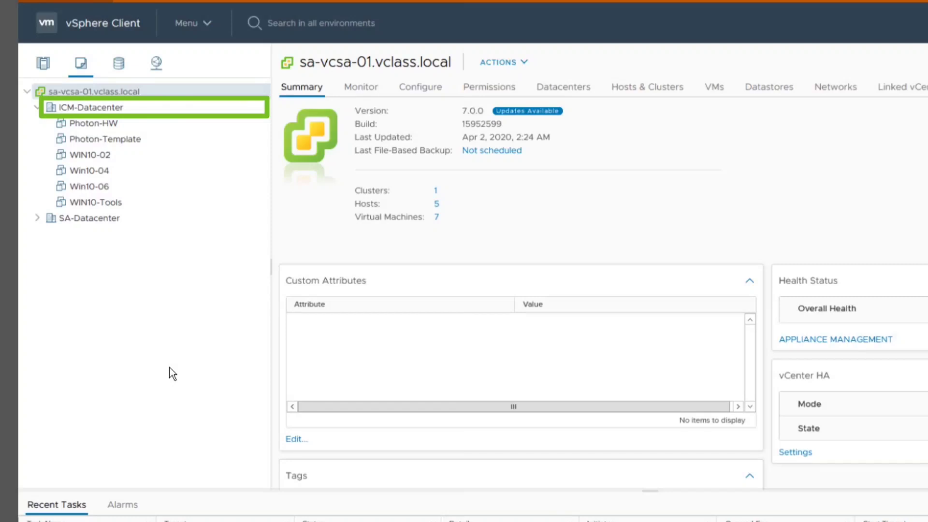
right_click(127, 104)
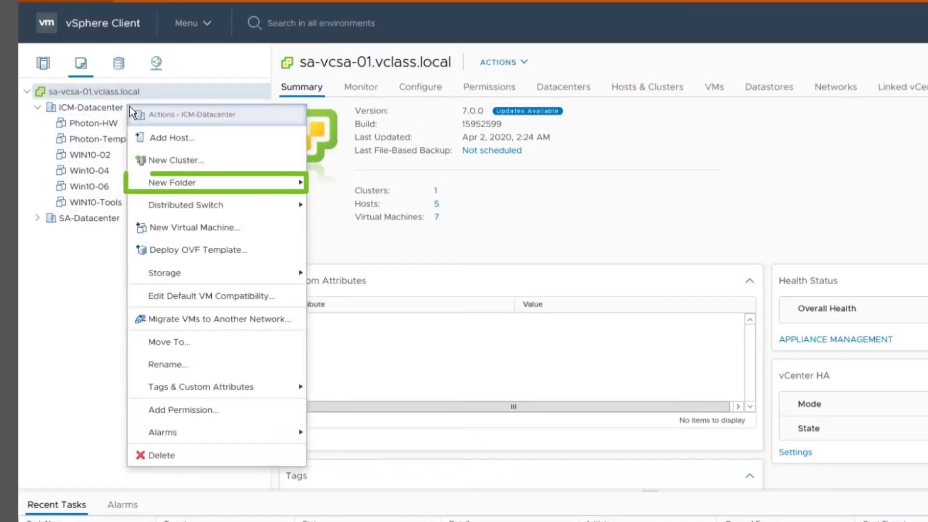
mouse_move(223, 186)
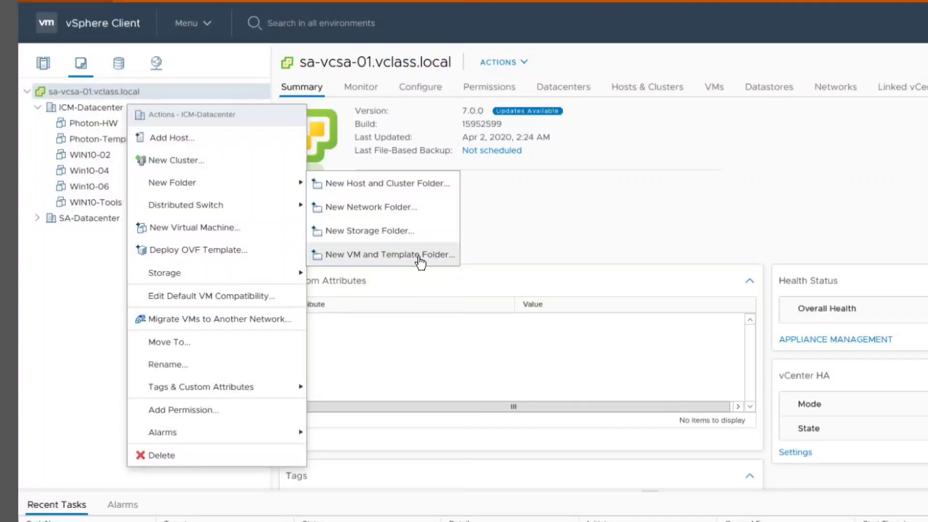
left_click(418, 260)
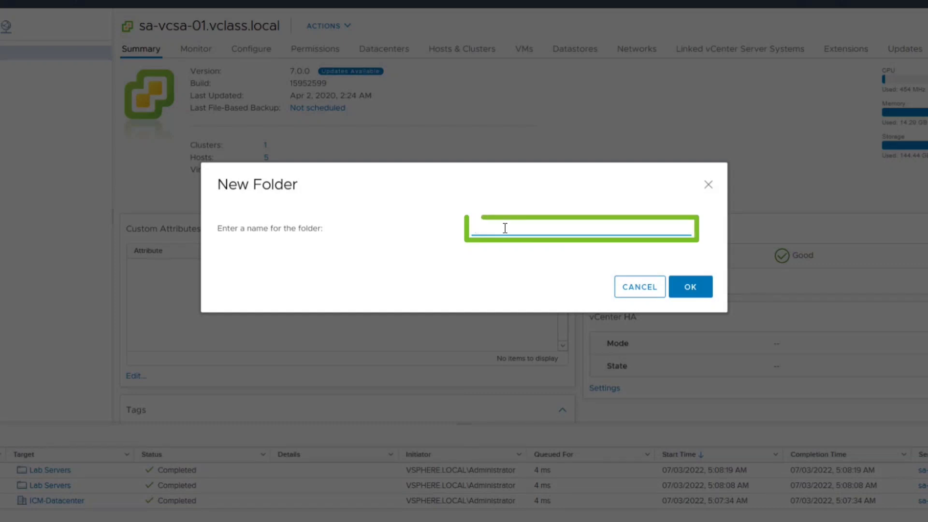
type("Lab VMs")
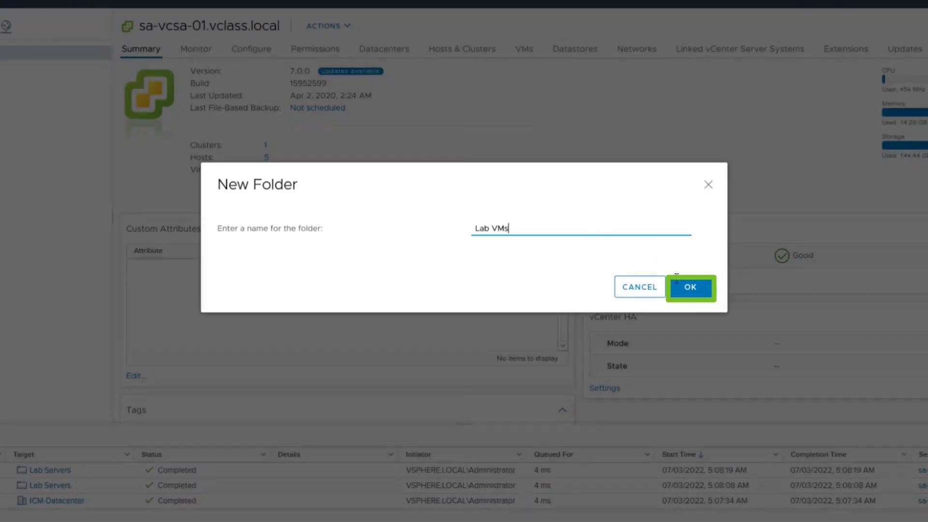
left_click(684, 289)
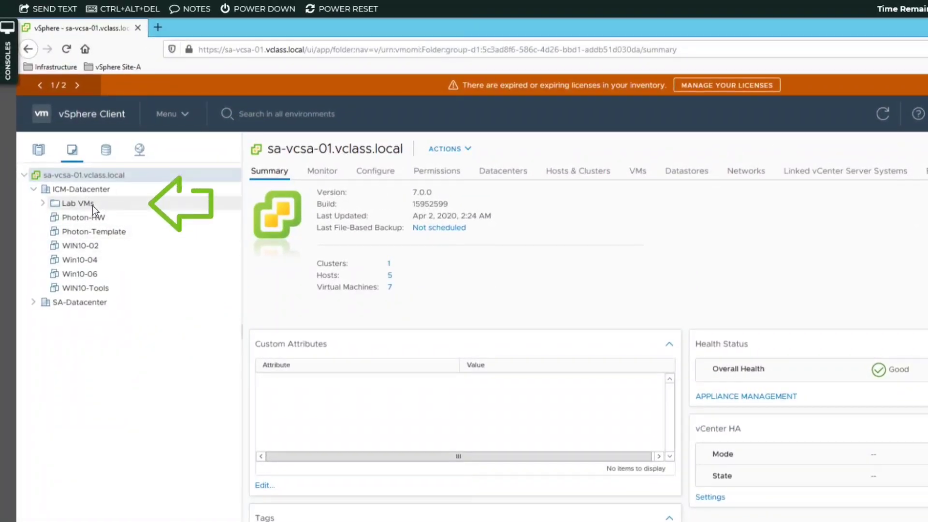
- Move WIN10-02, Win10-04 and Win10-06 into the Lab VMs folder and expand it
left_click(59, 175)
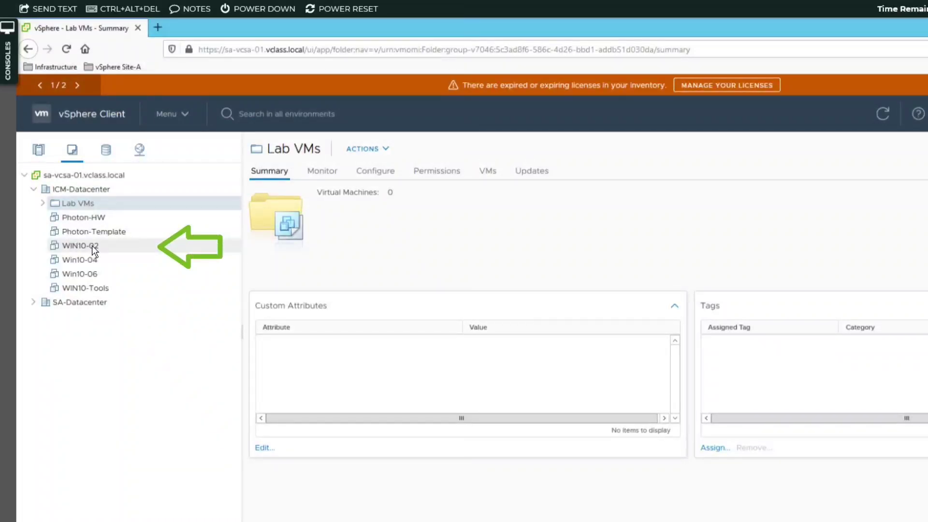
left_click_drag(92, 245, 99, 204)
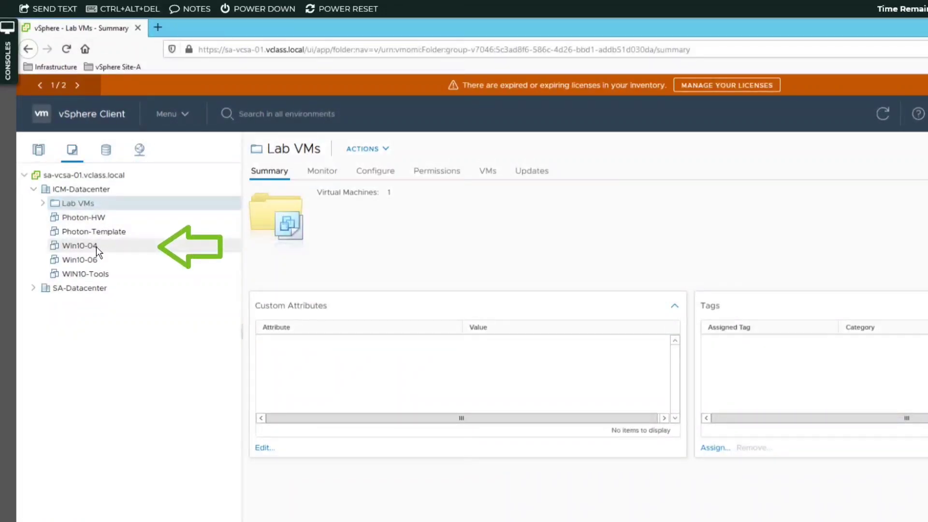
left_click_drag(96, 246, 108, 202)
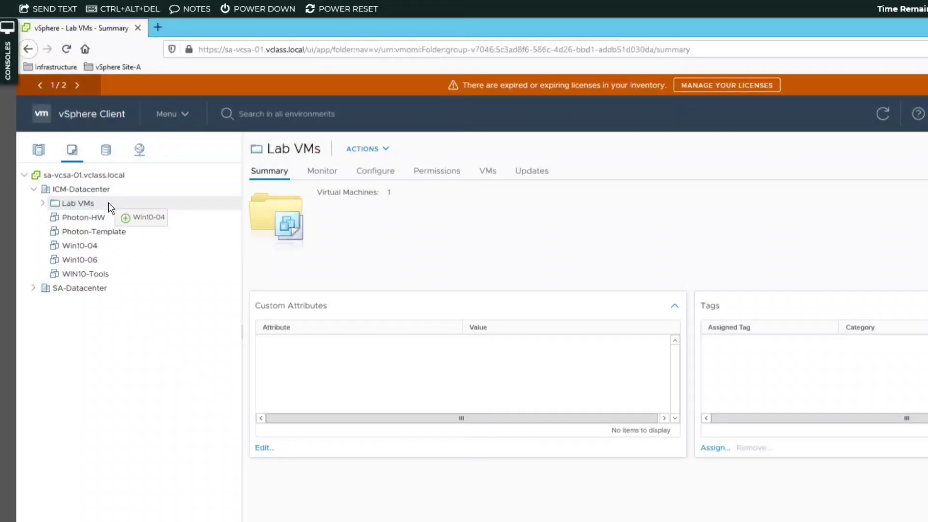
left_click_drag(109, 202, 108, 202)
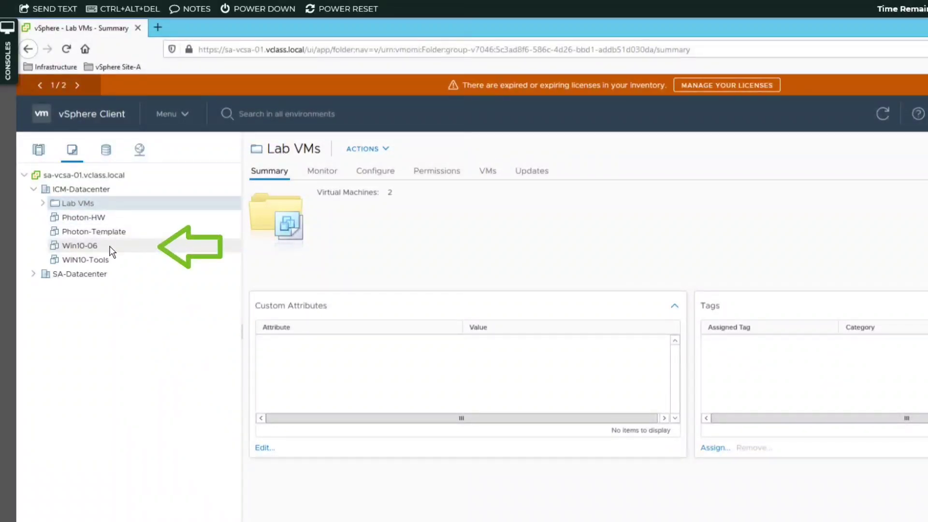
left_click_drag(117, 204, 118, 203)
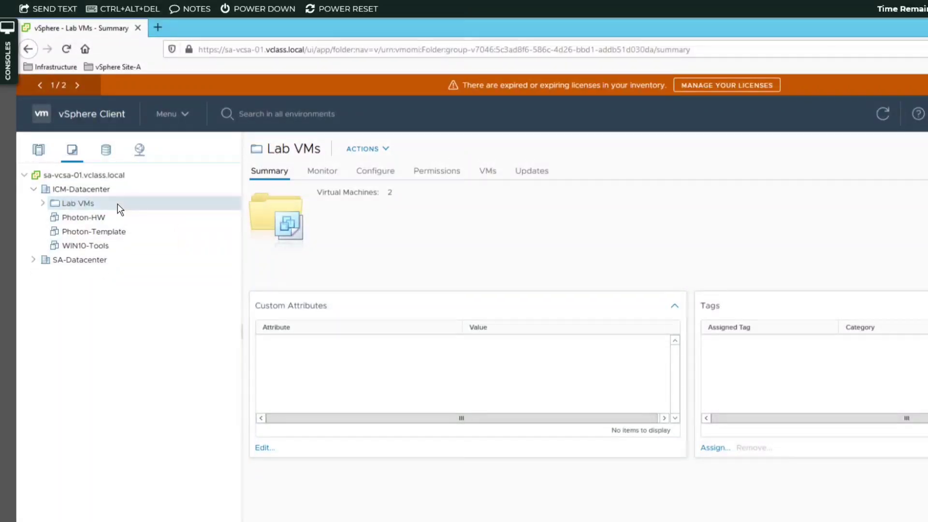
left_click(43, 203)
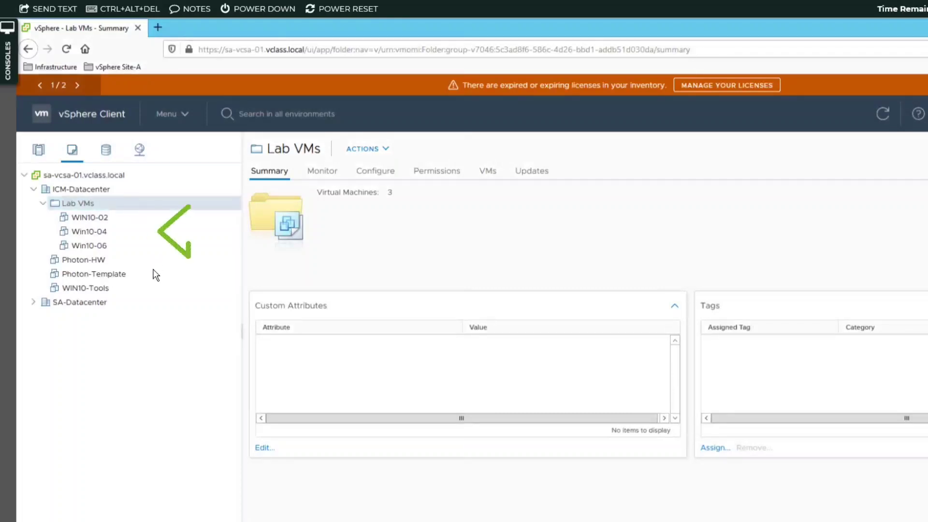
- Create a VM and template folder named 'Lab Templates' under ICM-Datacenter
right_click(111, 190)
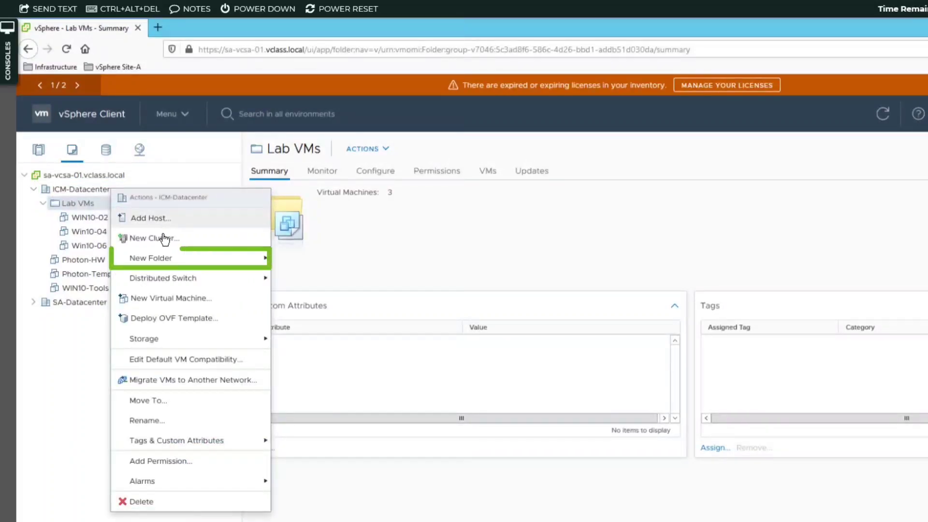
mouse_move(213, 263)
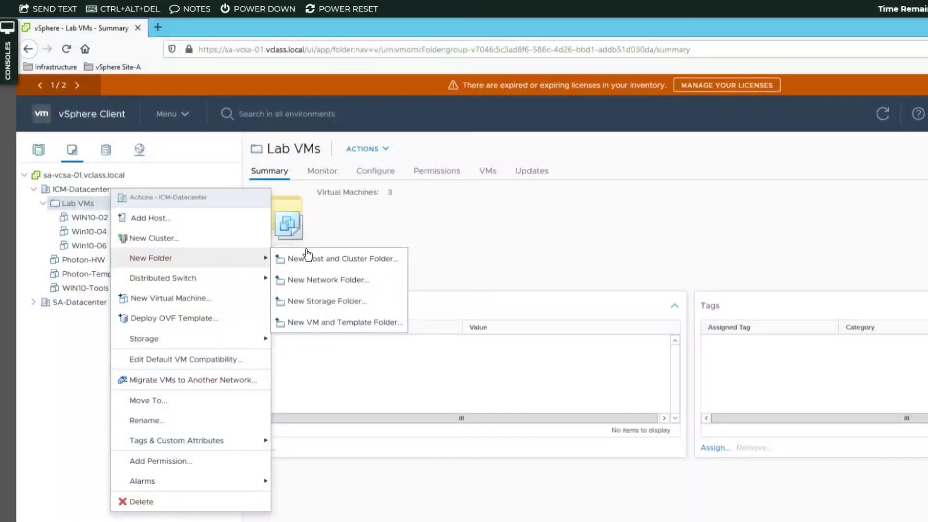
left_click(349, 322)
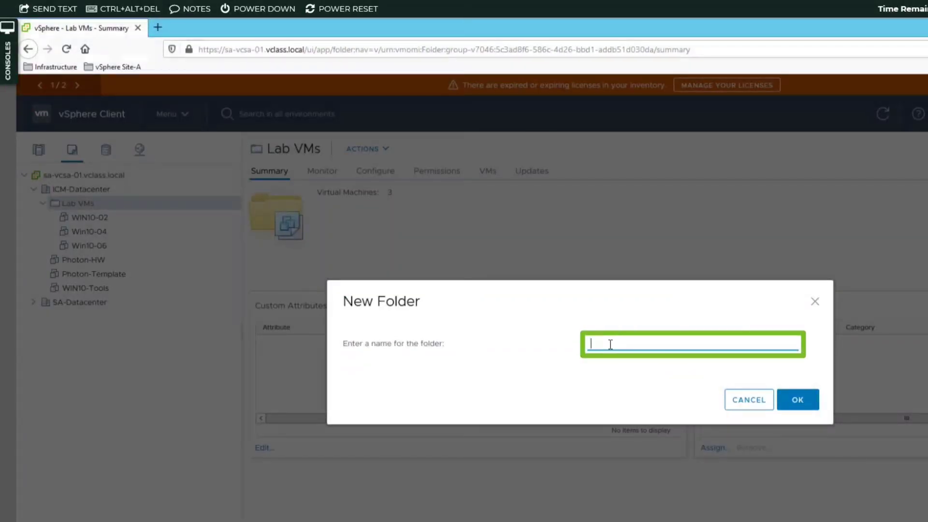
type("Lab Templates")
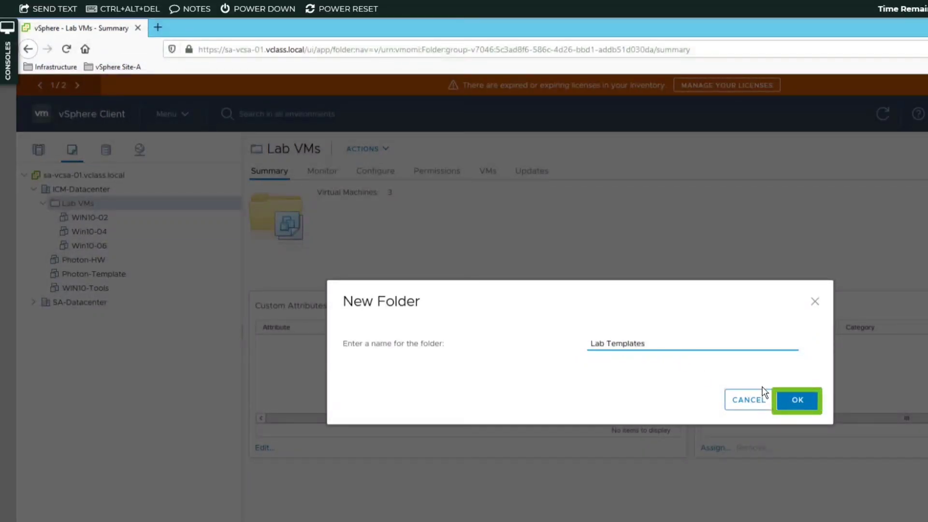
left_click(791, 401)
left_click(791, 401)
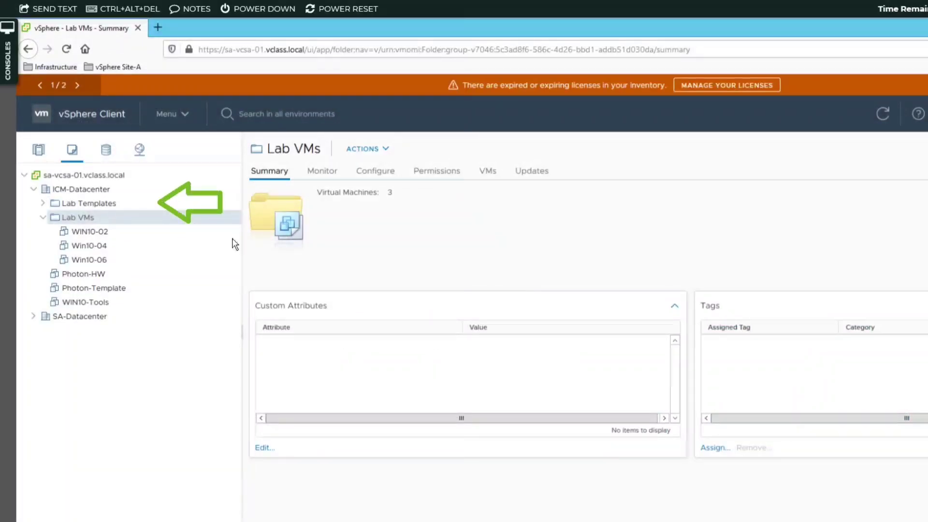
- Compare the Lab Templates and Lab VMs folder summaries, ending on Lab Templates
left_click(109, 204)
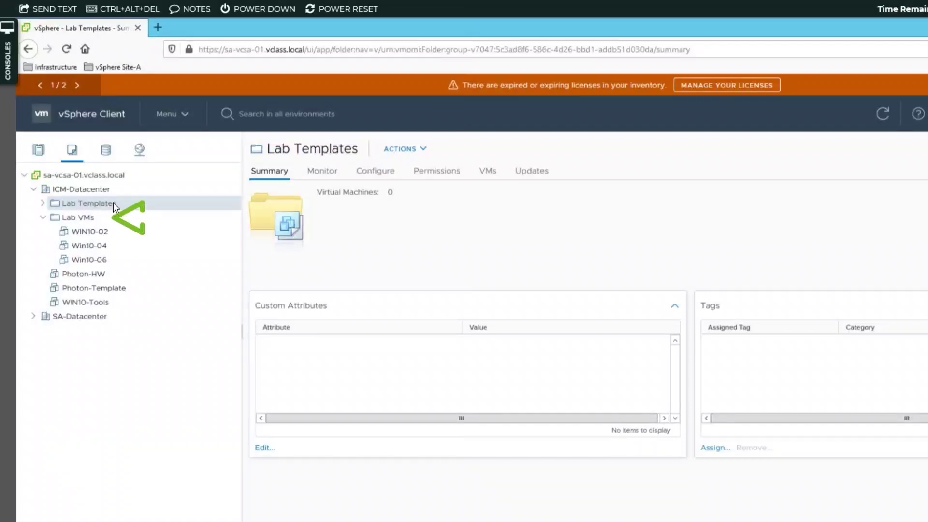
left_click(97, 218)
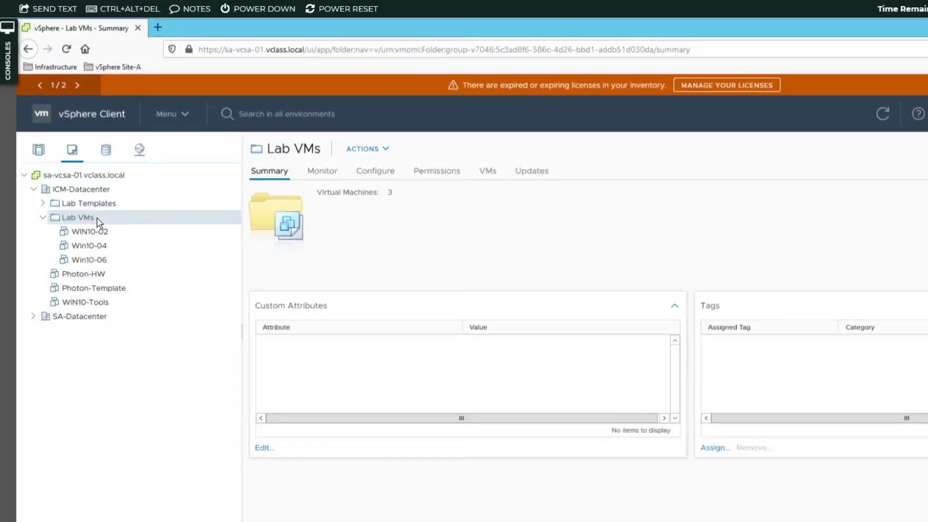
left_click(114, 203)
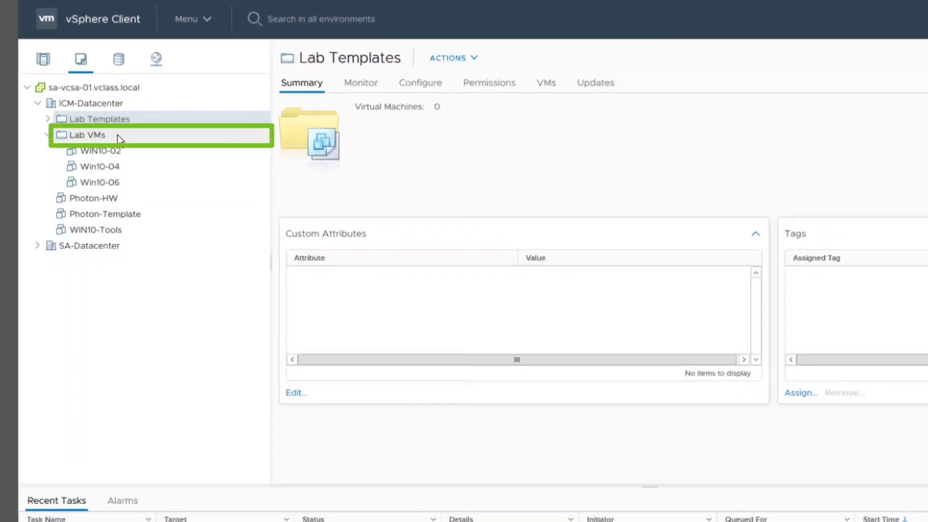
- Check the Lab VMs actions, then return to Hosts and Clusters and bring up Lab Servers' actions menu
right_click(118, 135)
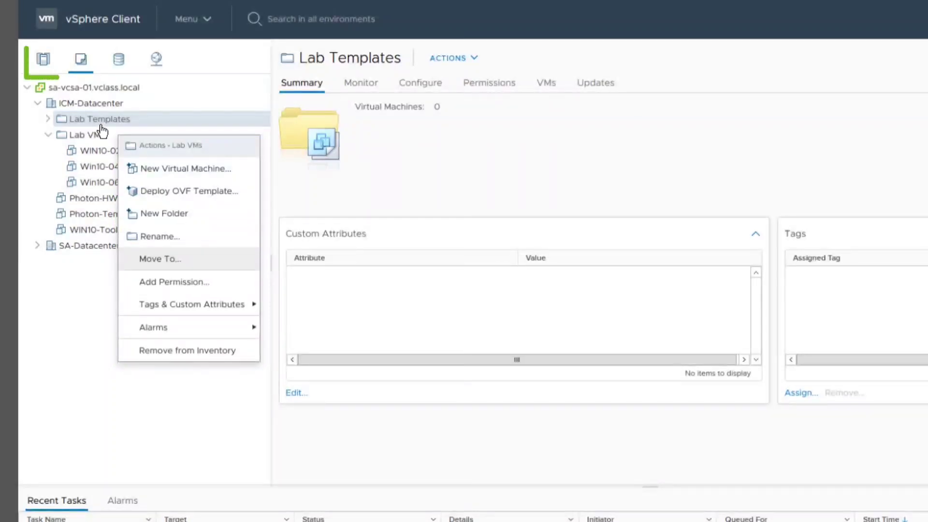
left_click(45, 59)
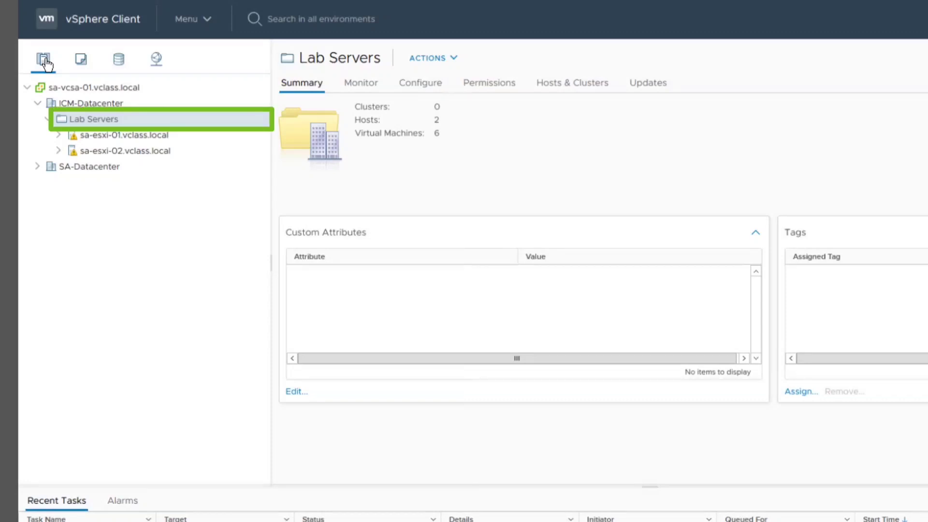
right_click(109, 118)
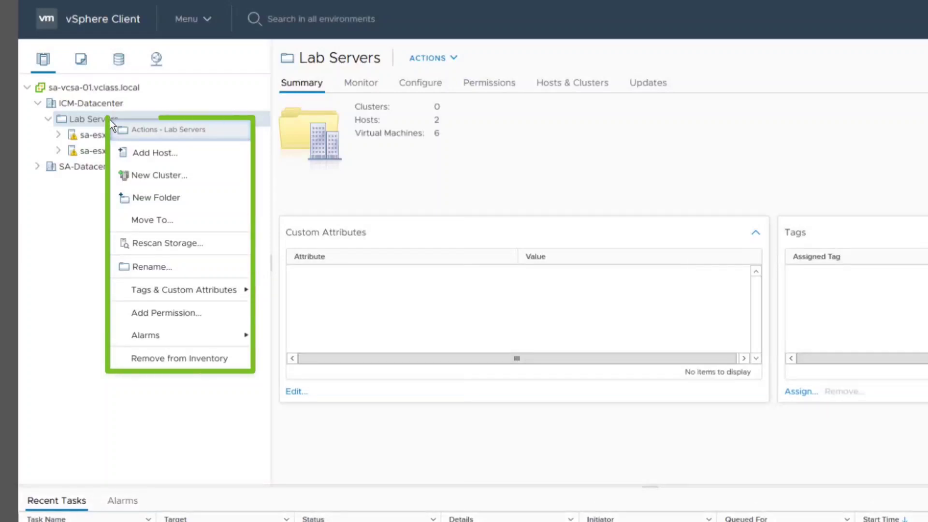